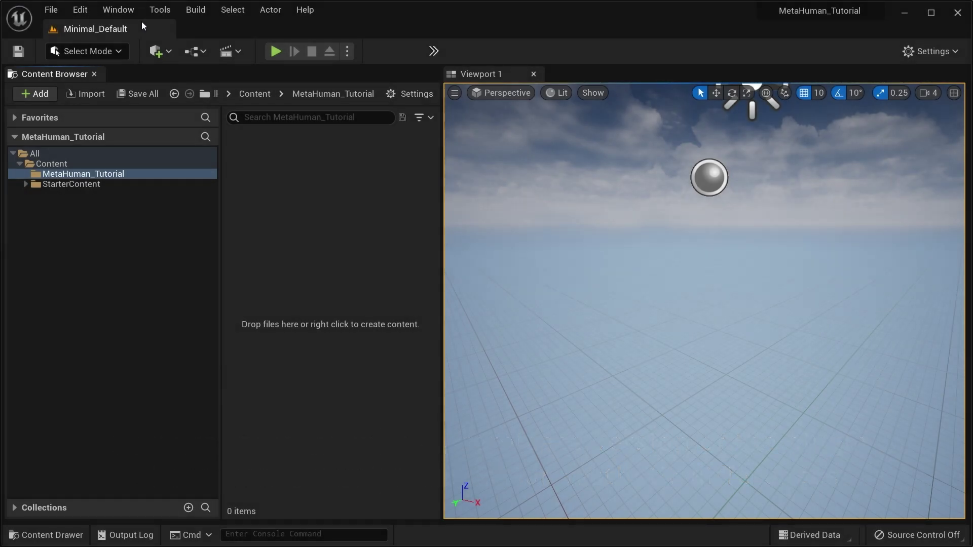
# Search the Plugins browser for metahuman, then close it.
pyautogui.click(85, 10)
pyautogui.click(108, 213)
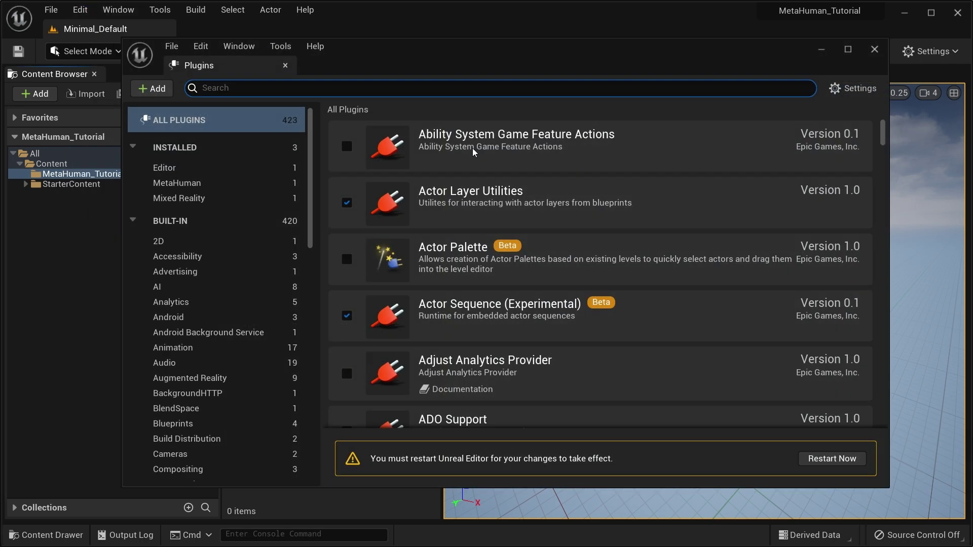
pyautogui.write('metahuman')
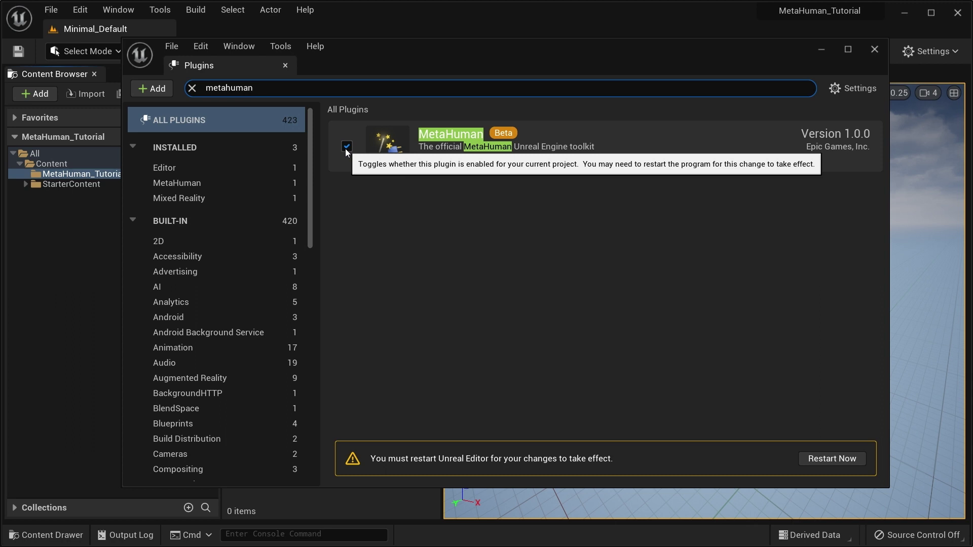
pyautogui.click(874, 50)
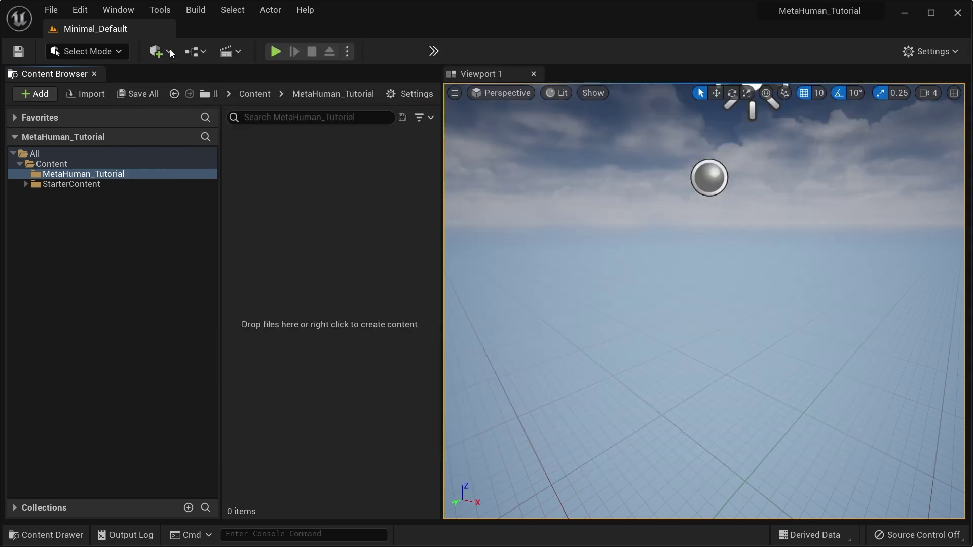
# Open Quixel Bridge, check its account options, and close it.
pyautogui.click(118, 10)
pyautogui.click(165, 309)
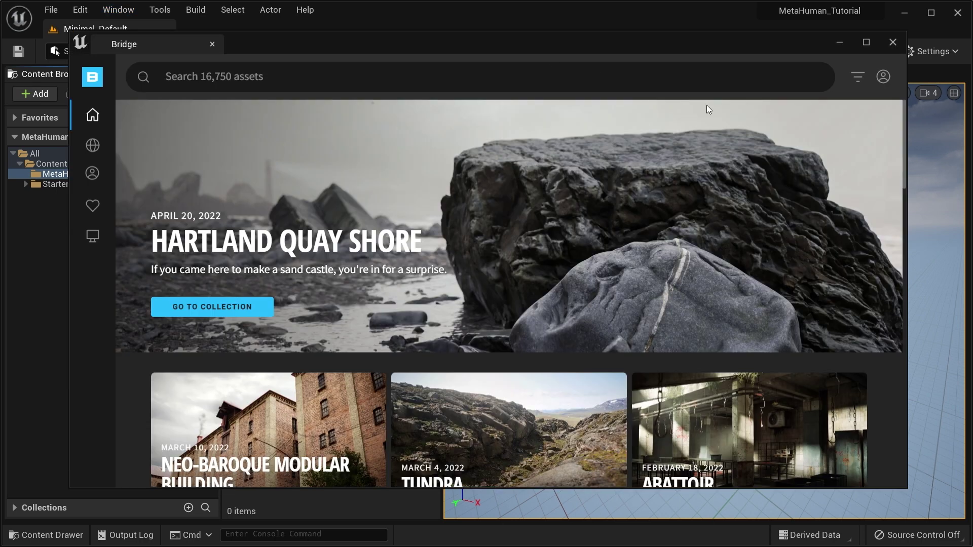
pyautogui.click(883, 77)
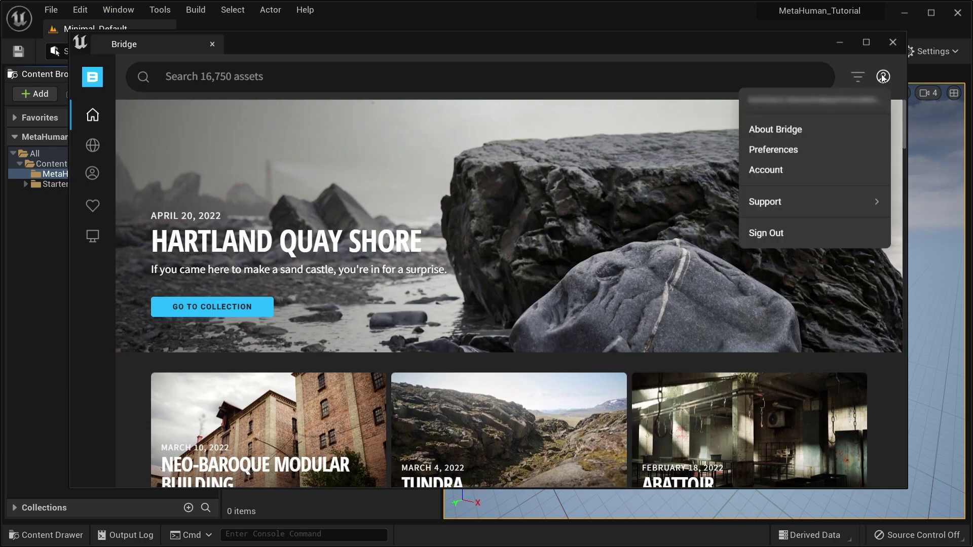
pyautogui.click(883, 77)
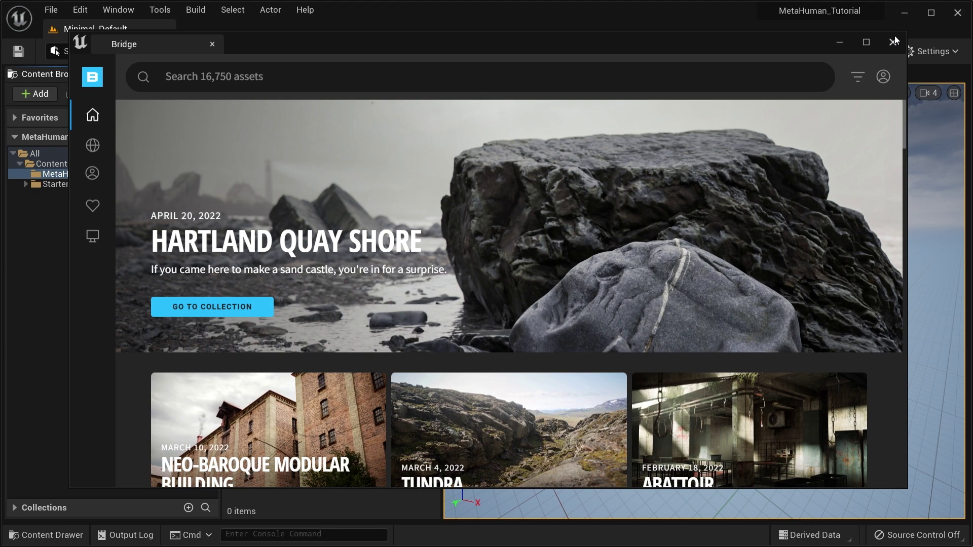
pyautogui.click(893, 42)
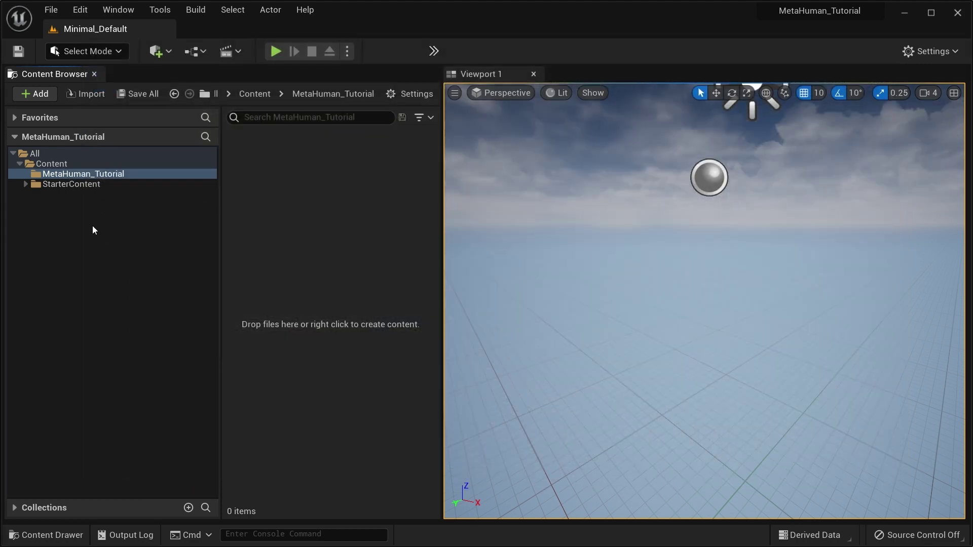
# Import the td001_neutral scan with Combine Meshes left enabled.
pyautogui.moveTo(381, 257); pyautogui.dragTo(379, 253)
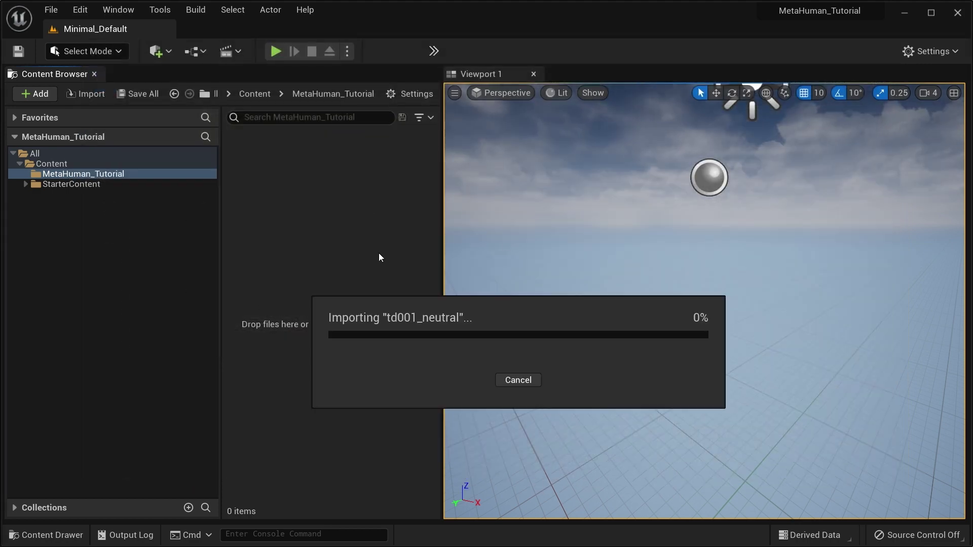
pyautogui.moveTo(498, 133); pyautogui.dragTo(503, 30)
pyautogui.click(496, 287)
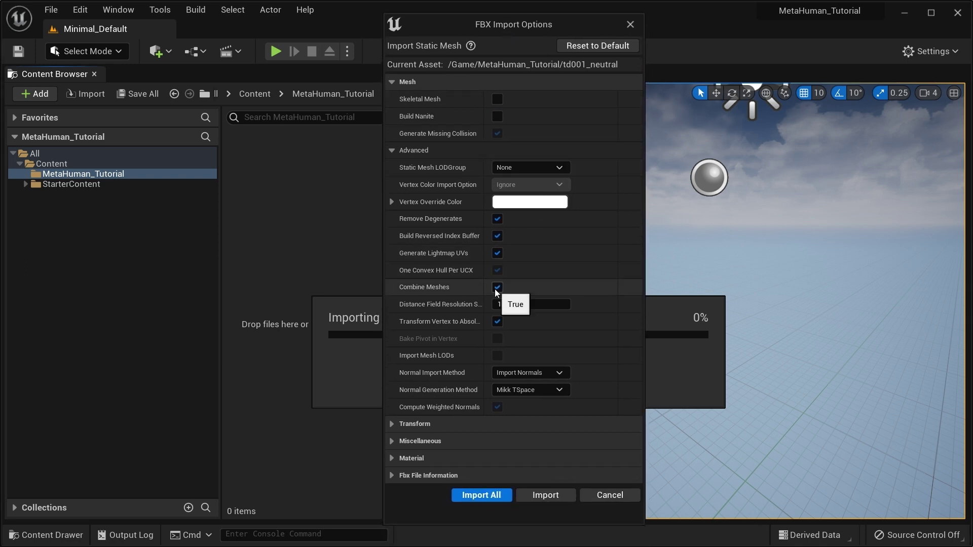
pyautogui.click(497, 288)
pyautogui.click(481, 496)
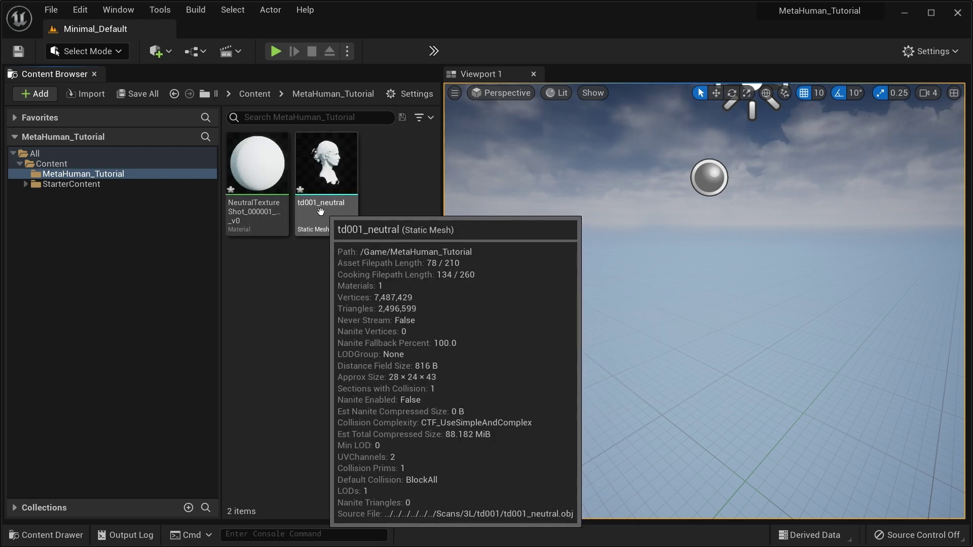
# Rename the imported mesh to td001_mesh and the texture to td001_albedo_coltxtr.
pyautogui.click(338, 213)
pyautogui.press('F2')
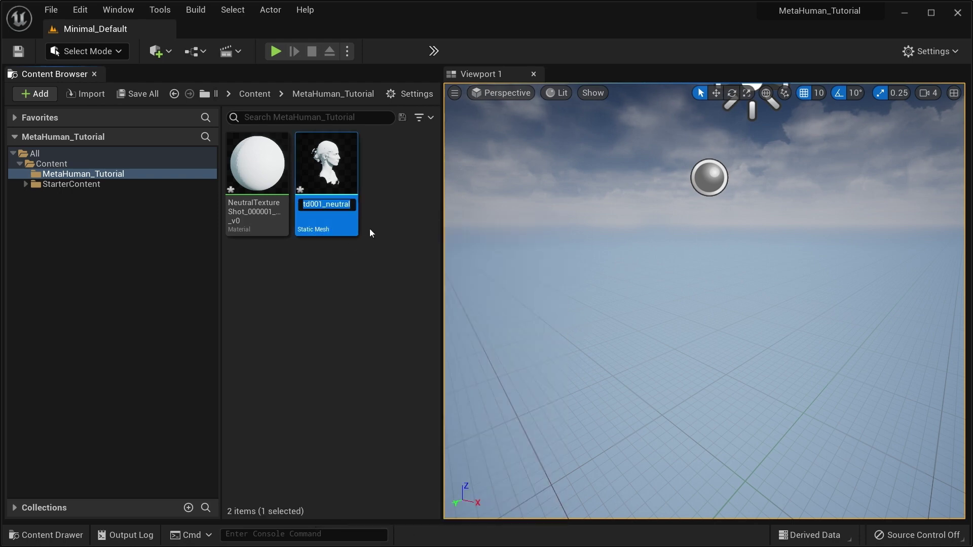
pyautogui.write('td001_')
pyautogui.write('mesh')
pyautogui.press('Return')
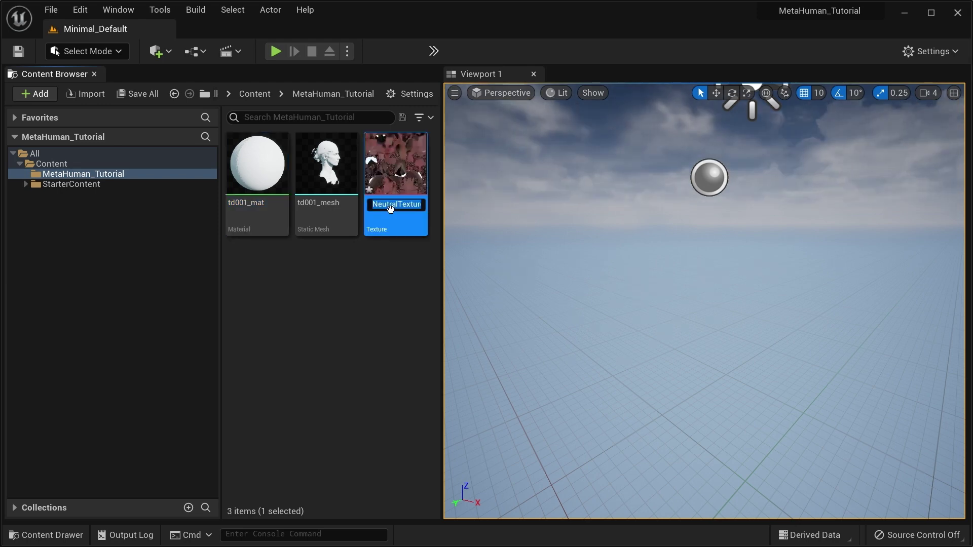
pyautogui.write('td001_albedo_coltxtr')
pyautogui.press('Return')
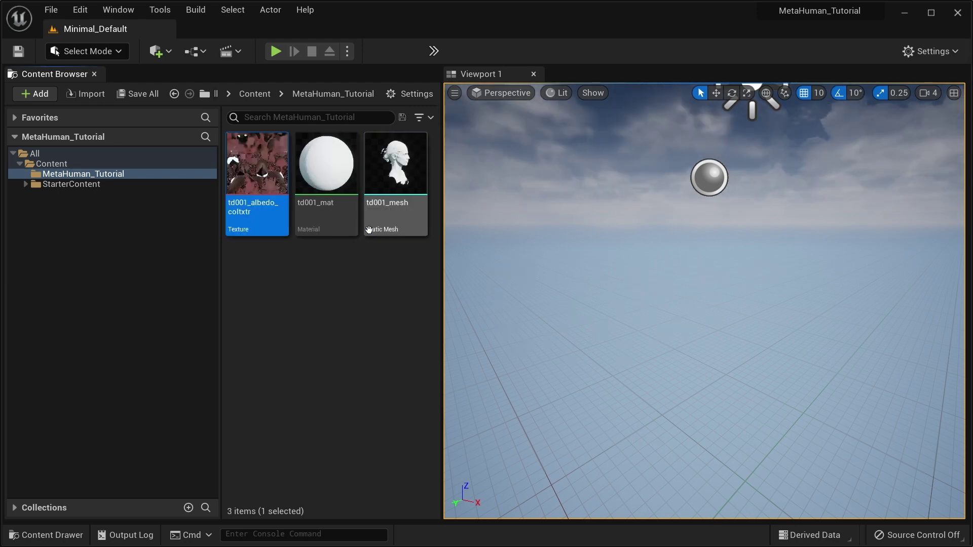
# In td001_mat, wire the albedo texture RGB to Base Color, delete the Param node, and save.
pyautogui.click(330, 190)
pyautogui.doubleClick(329, 190)
pyautogui.moveTo(257, 162); pyautogui.dragTo(620, 345)
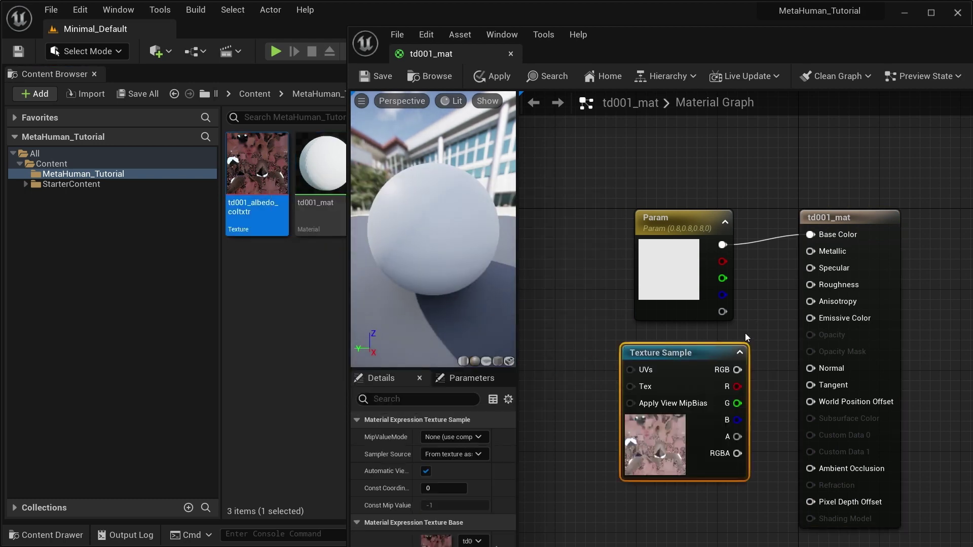
pyautogui.moveTo(737, 369); pyautogui.dragTo(816, 233)
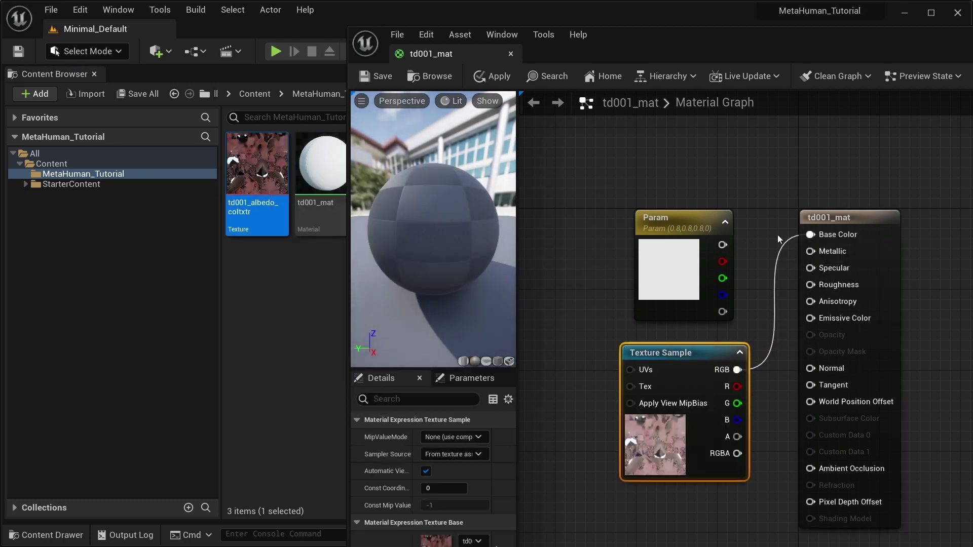
pyautogui.click(661, 222)
pyautogui.press('Delete')
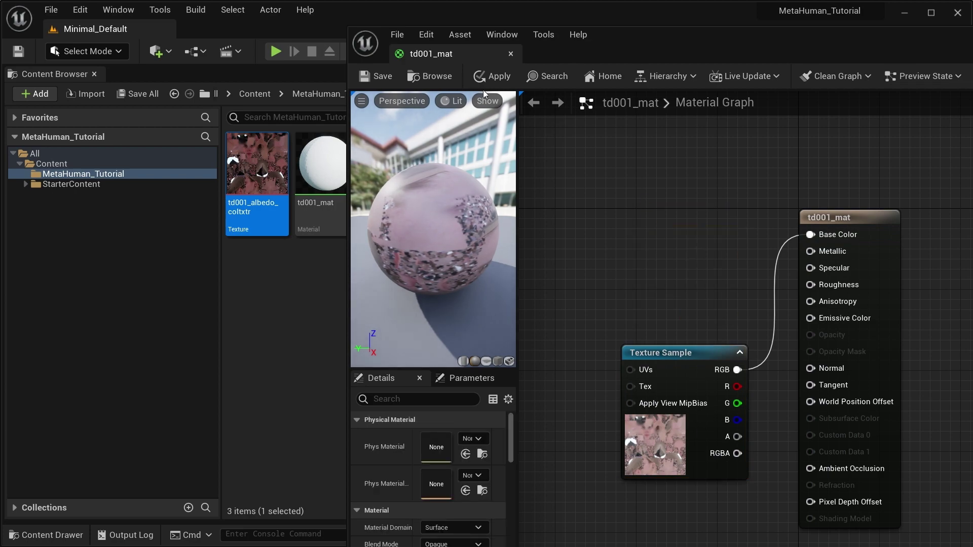
pyautogui.click(383, 76)
# Open td001_mesh in the Static Mesh Editor and frame the textured face.
pyautogui.click(510, 53)
pyautogui.doubleClick(394, 166)
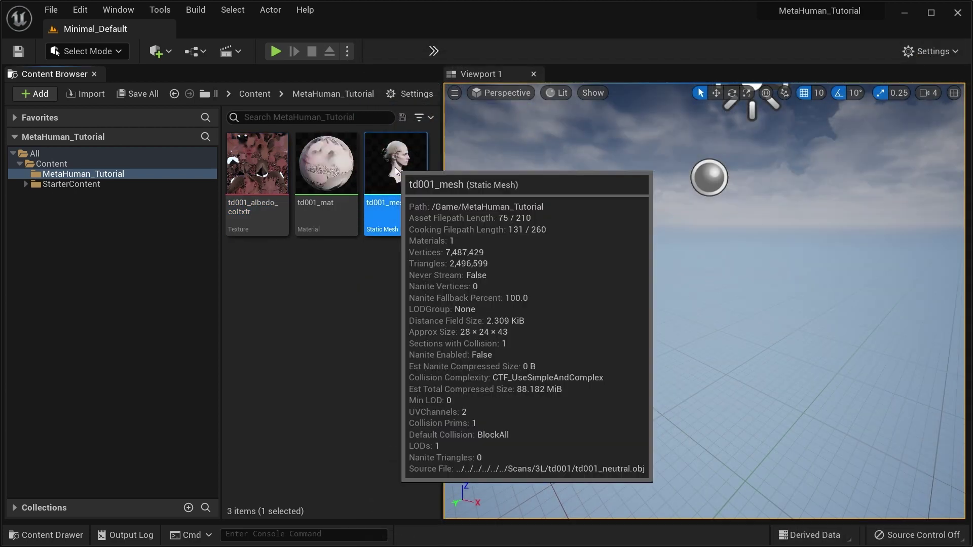
pyautogui.moveTo(396, 288); pyautogui.dragTo(582, 290)
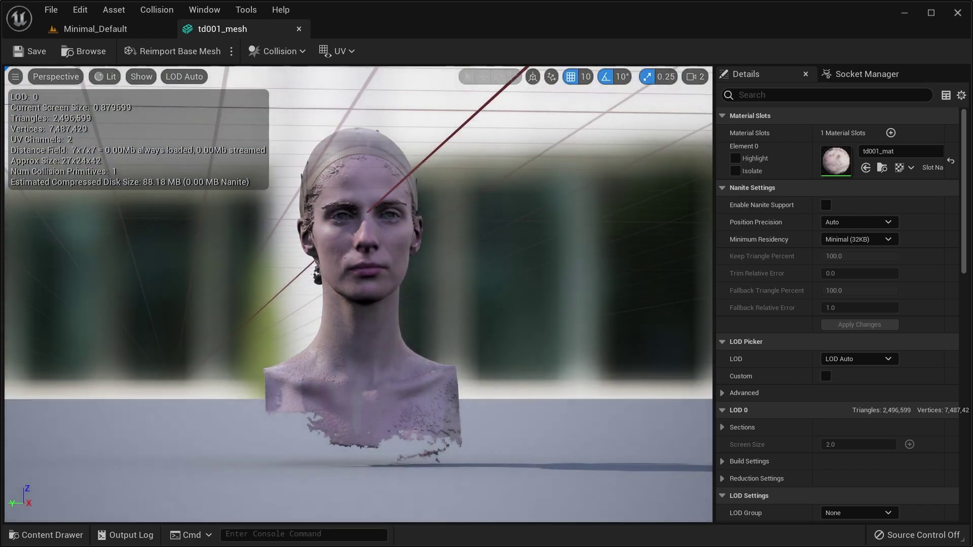
pyautogui.scroll(5, 381, 278)
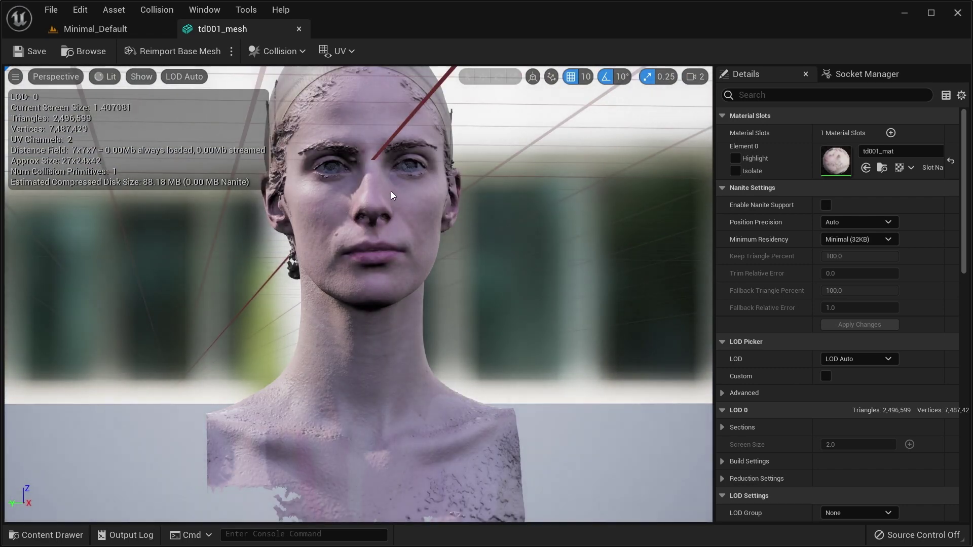
pyautogui.moveTo(391, 195)
pyautogui.mouseDown()
pyautogui.moveTo(401, 231)
pyautogui.moveTo(392, 196)
pyautogui.mouseUp()
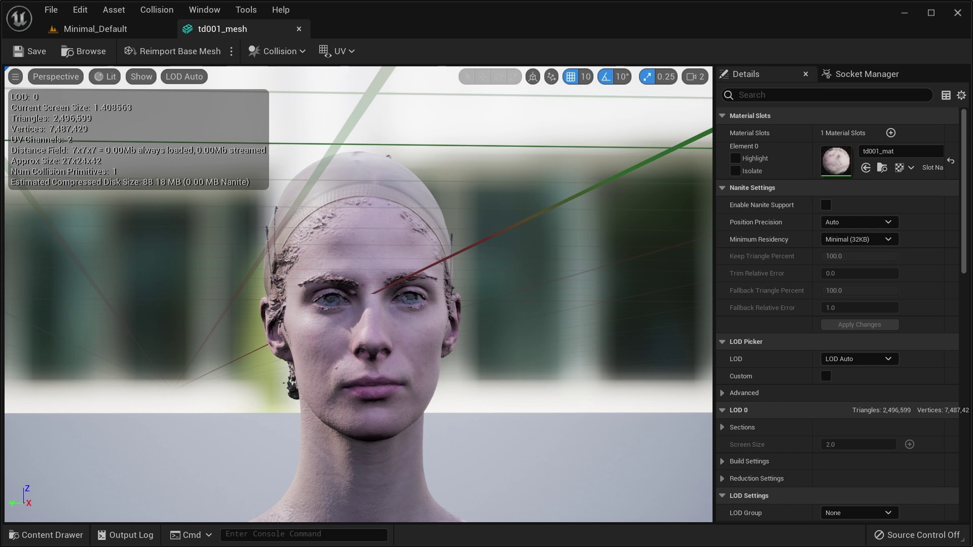
# Create a MetaHuman Identity named td001_mhid, open it, and close the Outliner panel.
pyautogui.click(101, 28)
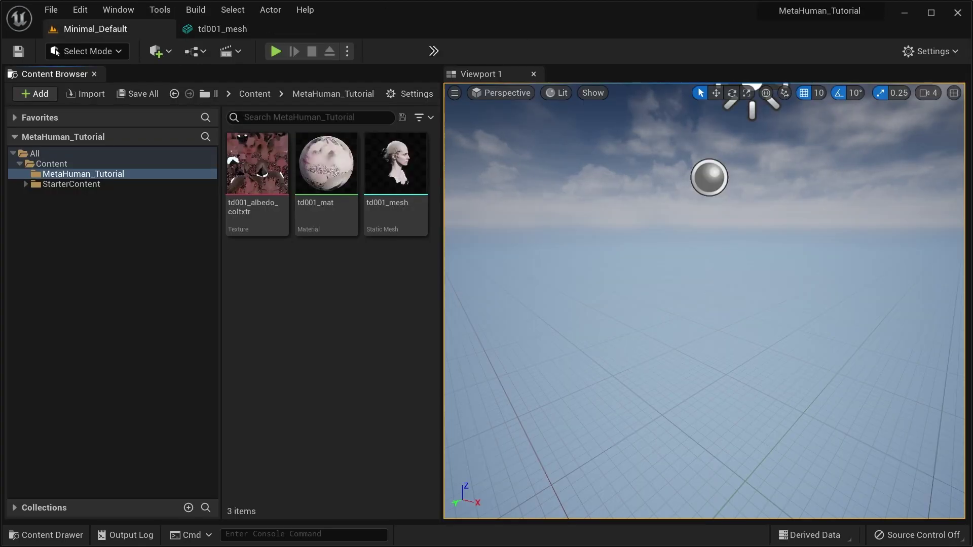
pyautogui.click(35, 94)
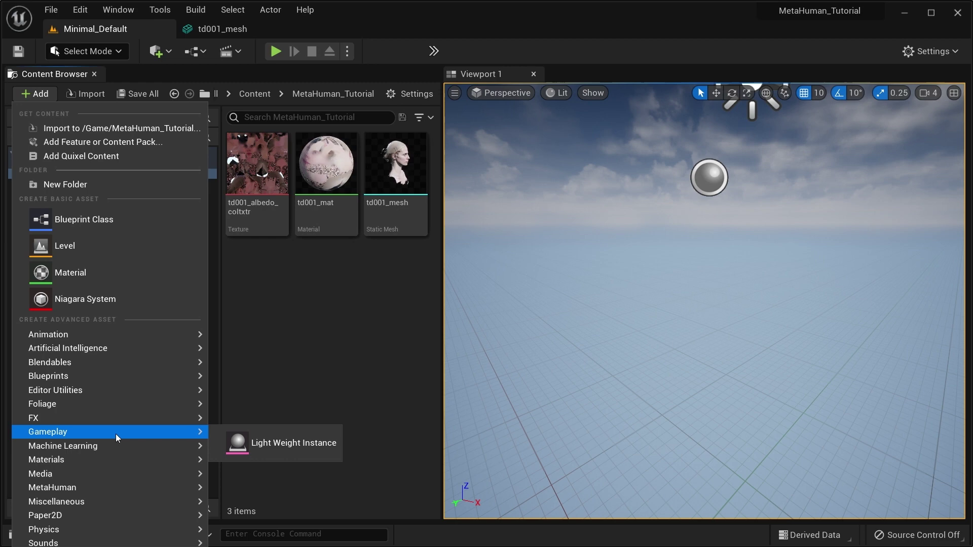
pyautogui.moveTo(121, 479)
pyautogui.moveTo(187, 485)
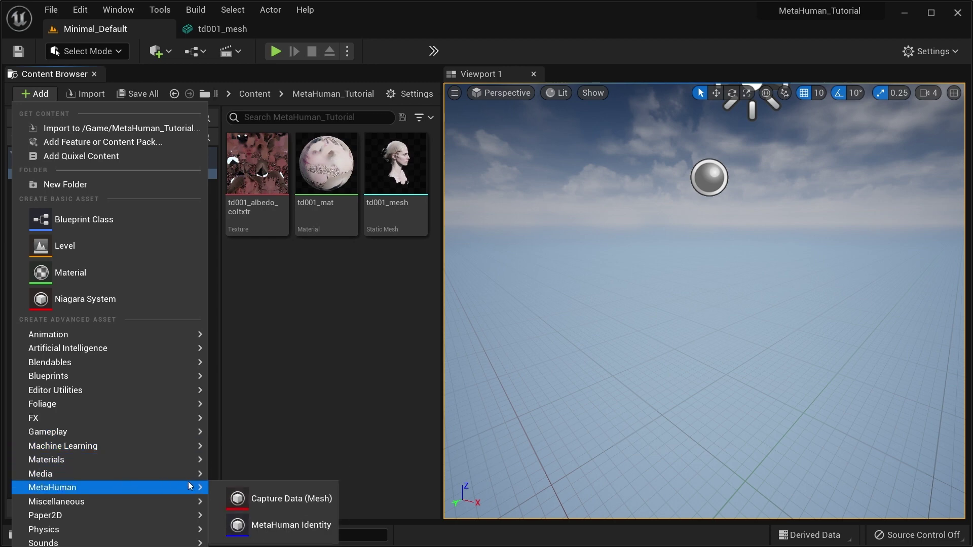
pyautogui.click(280, 526)
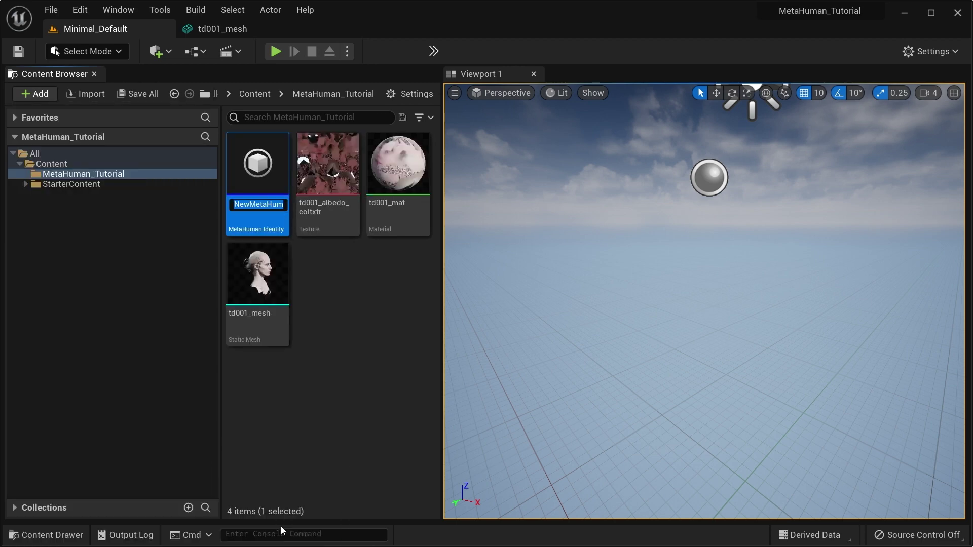
pyautogui.write('td')
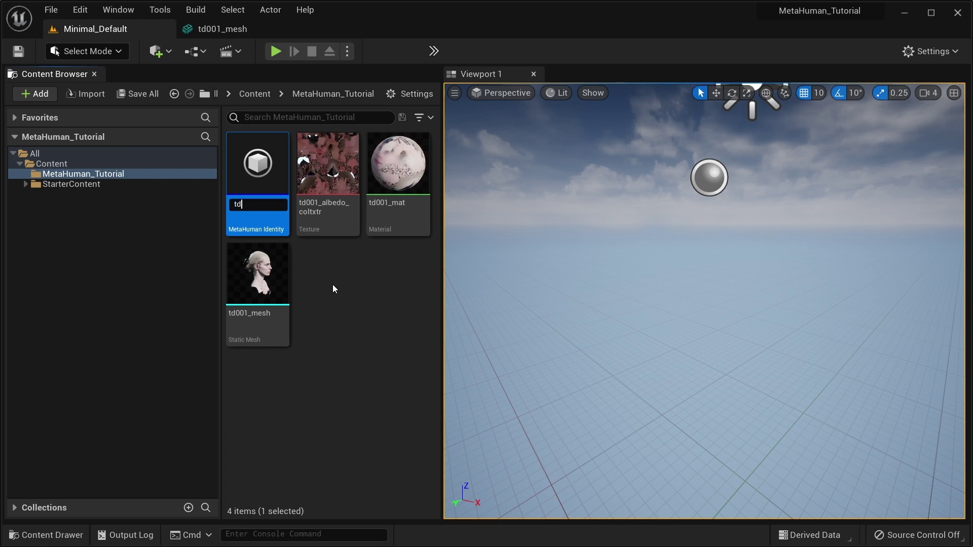
pyautogui.write('001_mhid')
pyautogui.press('Return')
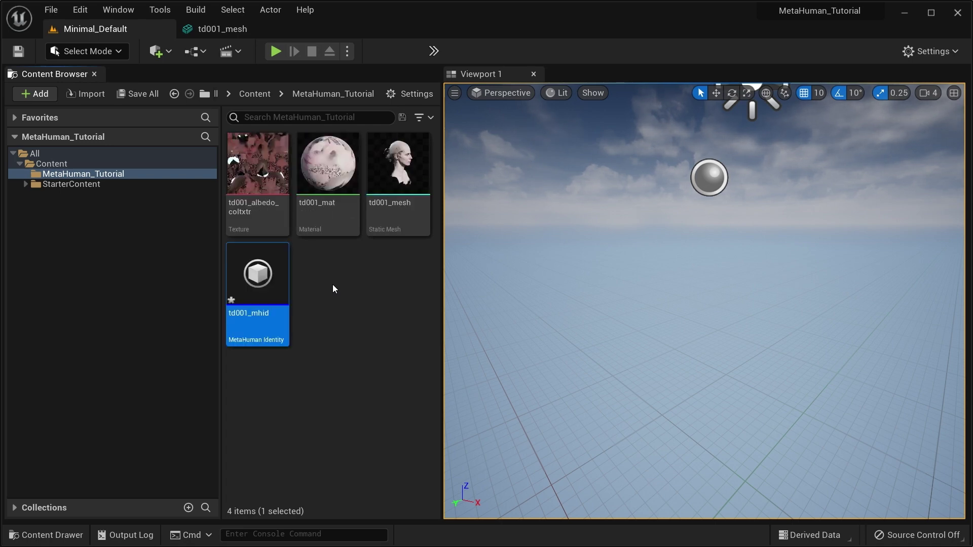
pyautogui.press('Return')
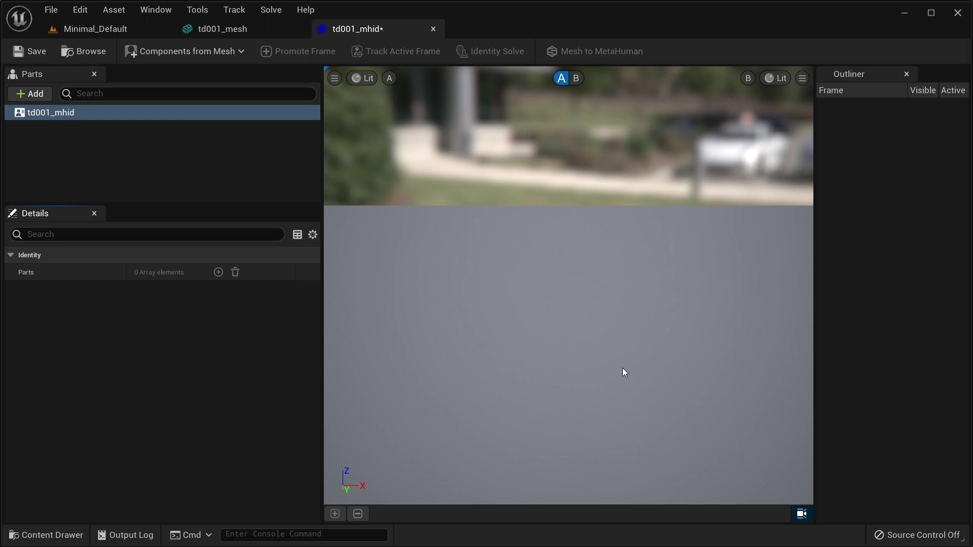
pyautogui.click(906, 74)
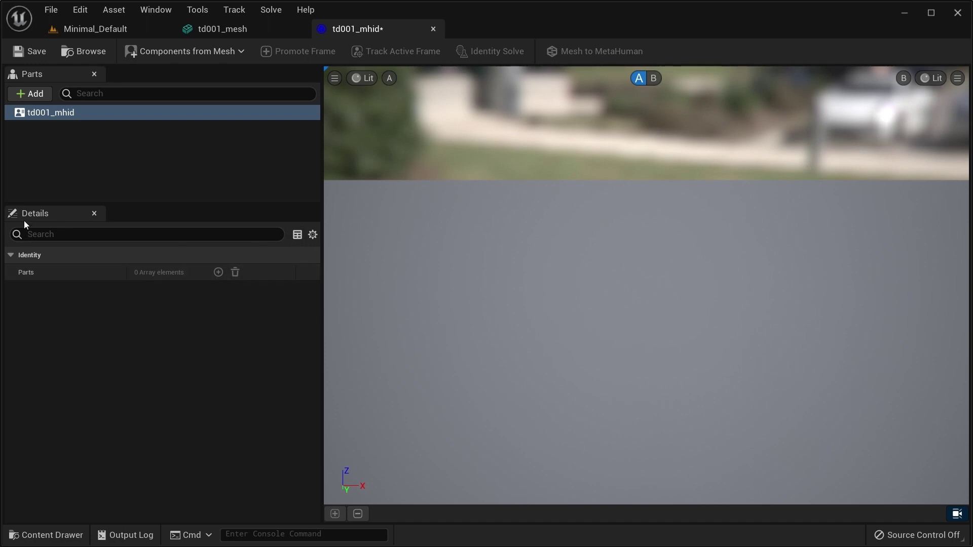
# Close Details, build the Face part from td001_mesh, and select its Neutral Pose.
pyautogui.click(95, 212)
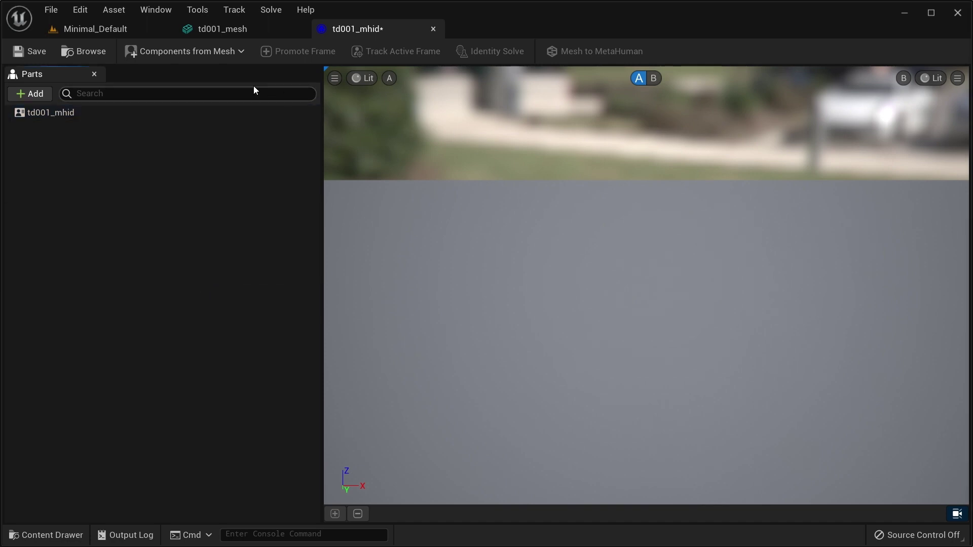
pyautogui.click(210, 51)
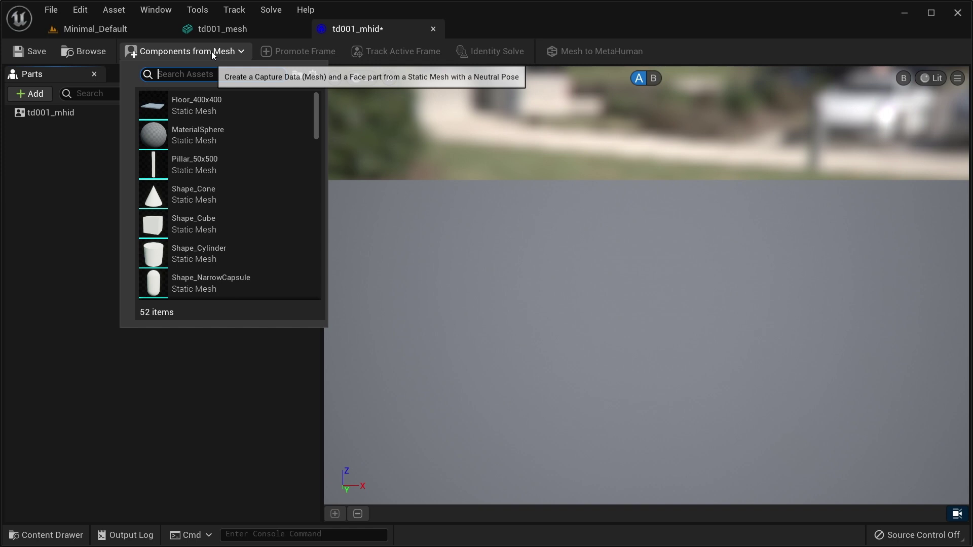
pyautogui.write('td001')
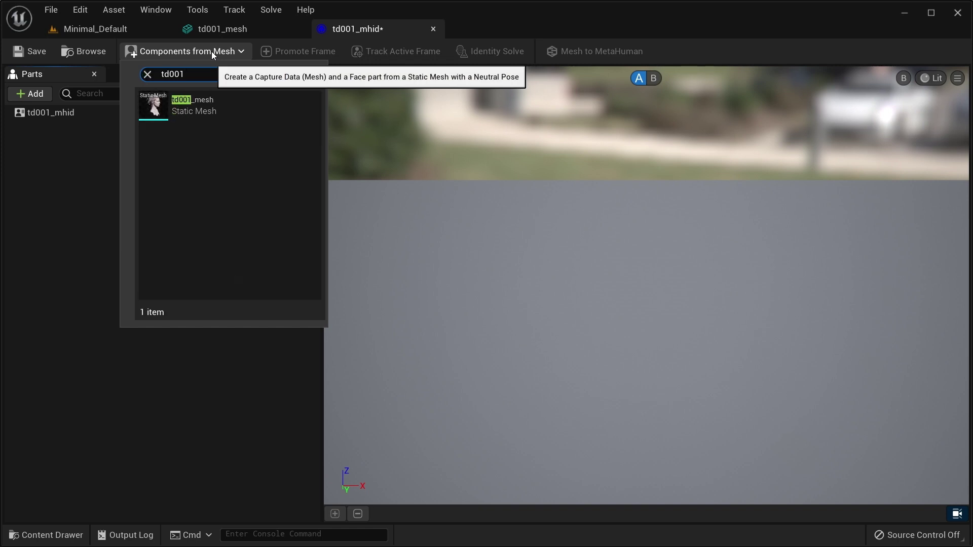
pyautogui.click(210, 104)
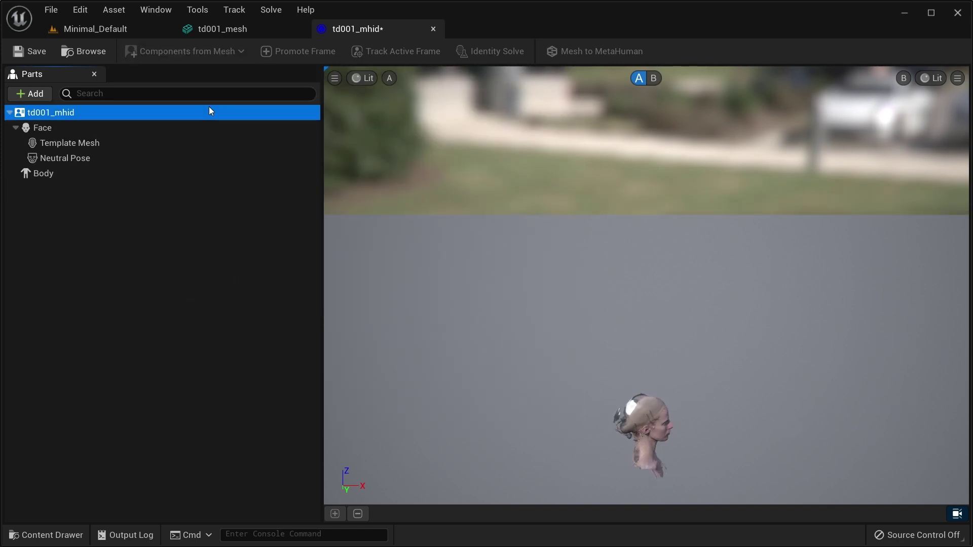
pyautogui.click(65, 181)
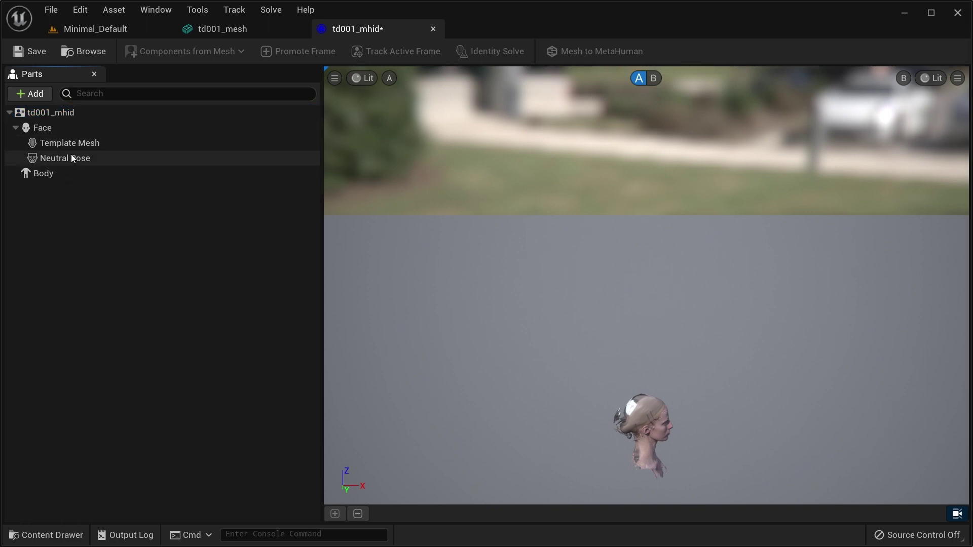
pyautogui.click(73, 158)
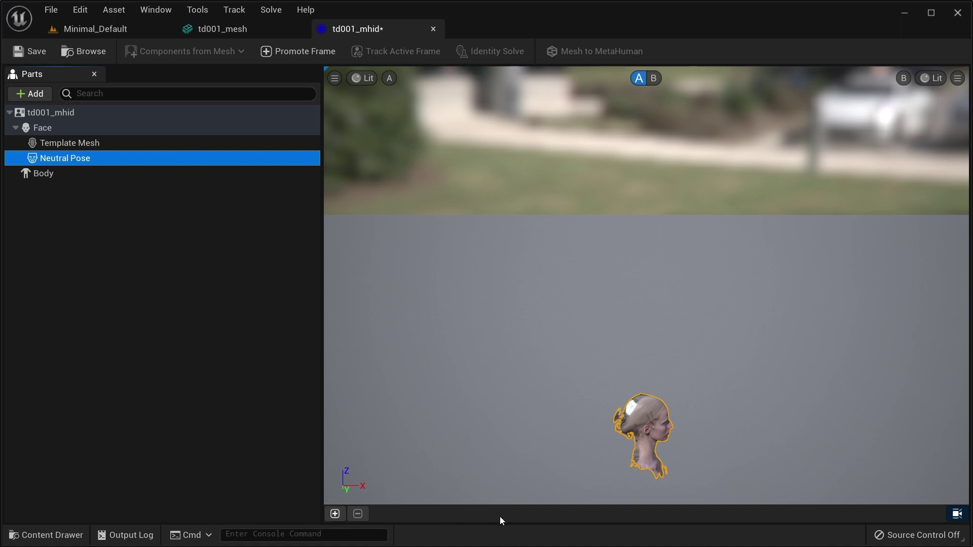
# Set the viewport Field Of View to 20, frame the head front-on, and switch to Unlit.
pyautogui.click(335, 78)
pyautogui.click(433, 126)
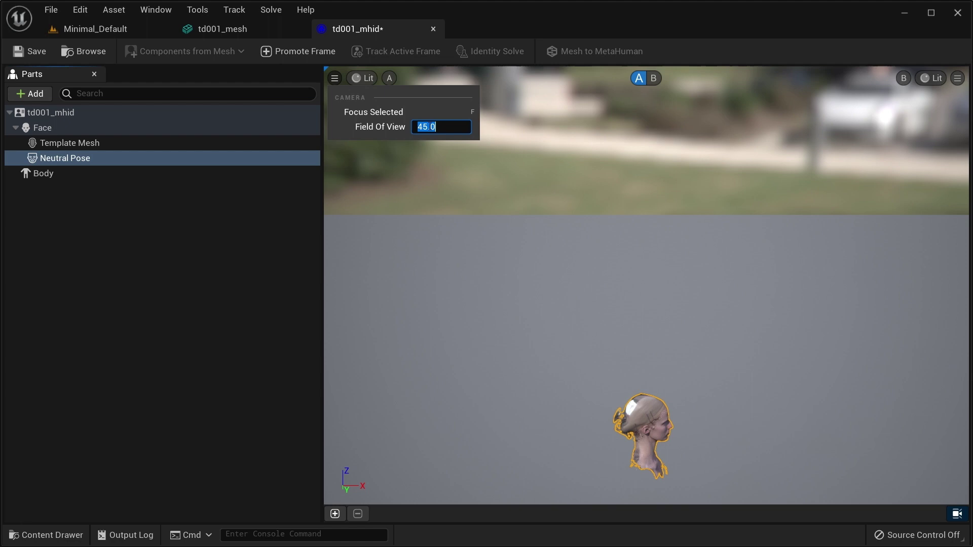
pyautogui.write('20')
pyautogui.press('Return')
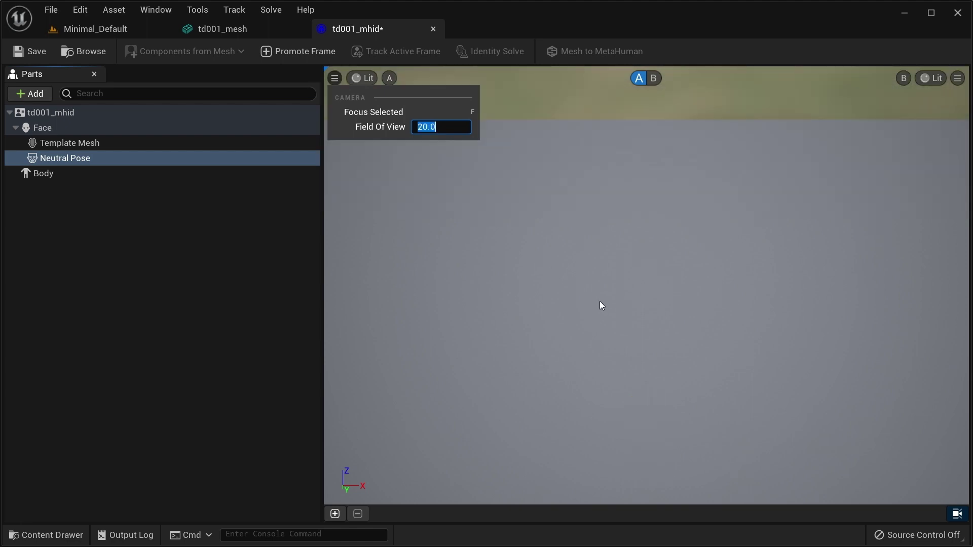
pyautogui.press('f')
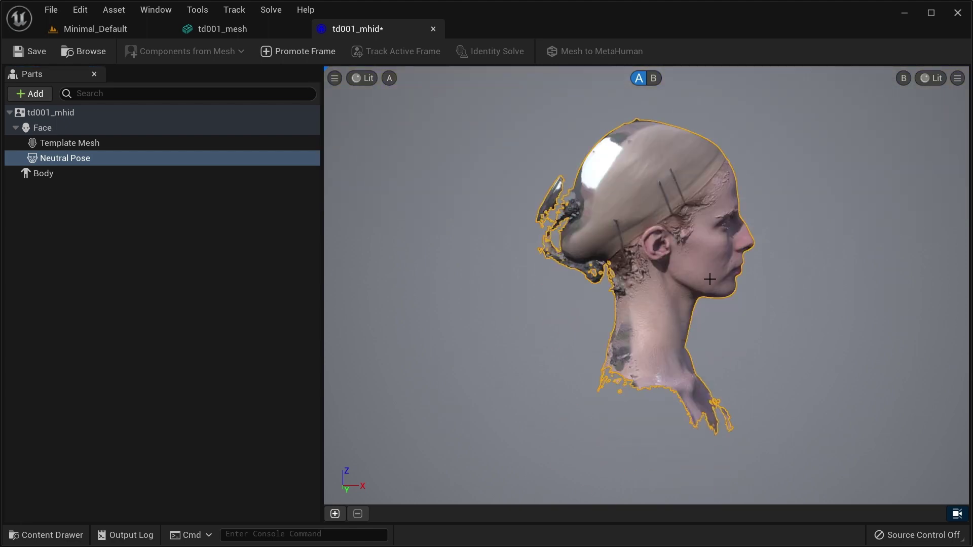
pyautogui.keyDown('alt'); pyautogui.moveTo(692, 291); pyautogui.dragTo(615, 291); pyautogui.keyUp('alt')
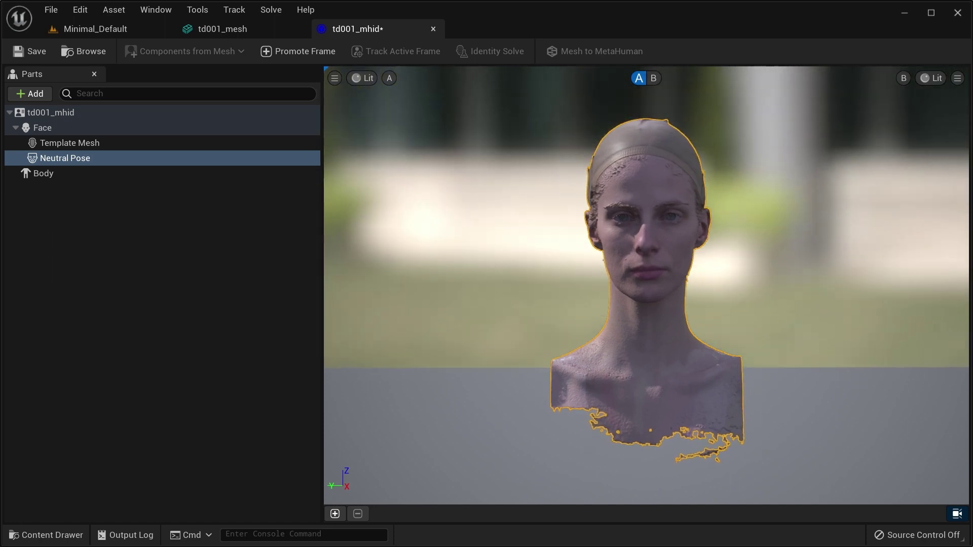
pyautogui.click(365, 78)
pyautogui.click(596, 221)
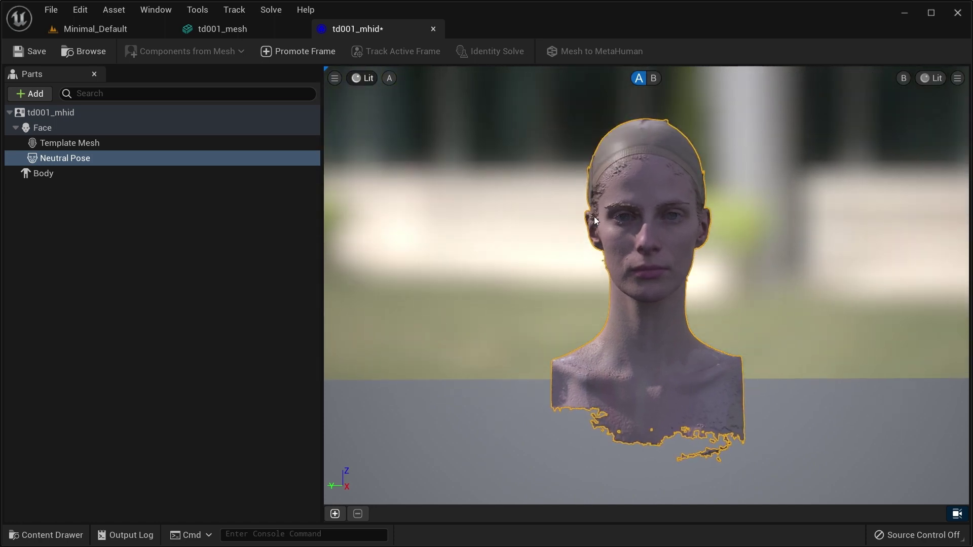
pyautogui.hotkey('alt', '3')
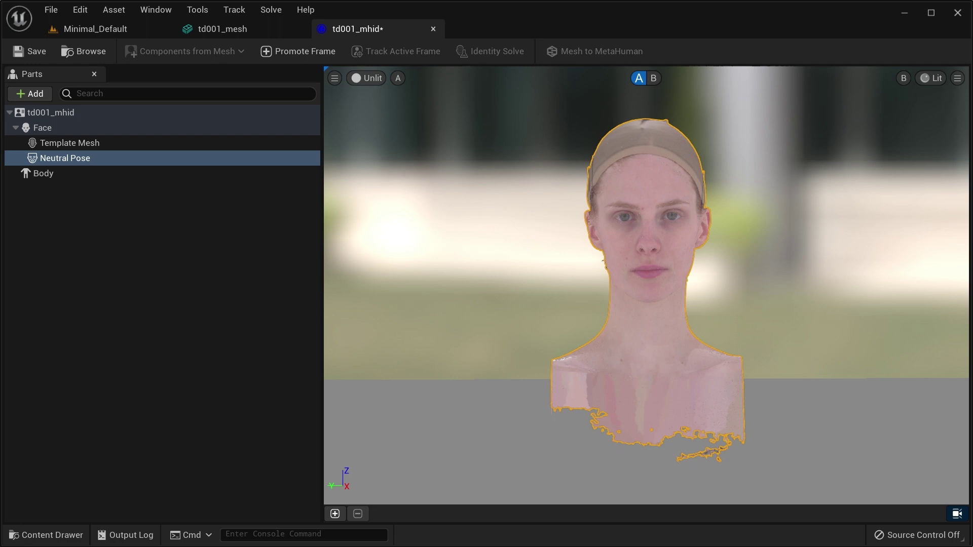
# Refine the front framing of the head by tilting, panning lower and zooming in.
pyautogui.moveTo(749, 298); pyautogui.dragTo(749, 284)
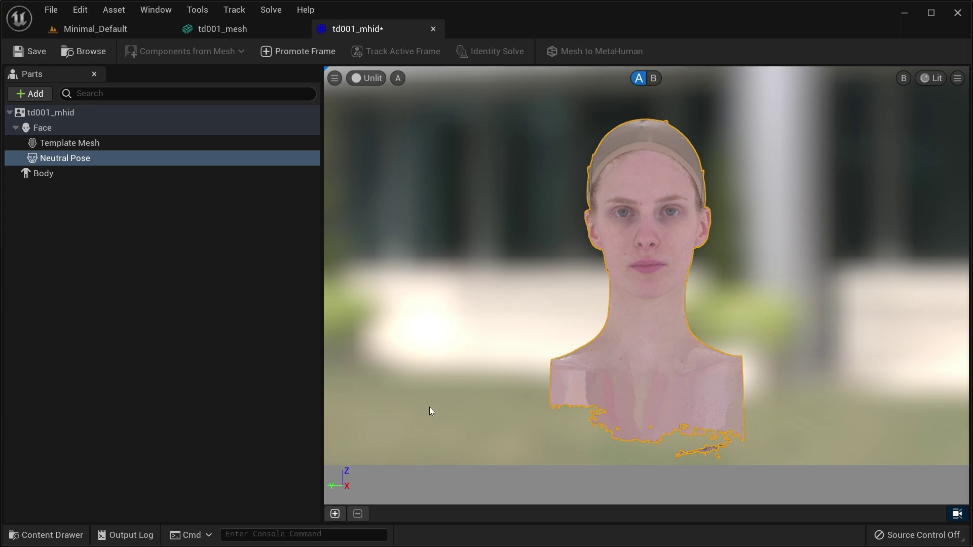
pyautogui.click(101, 162)
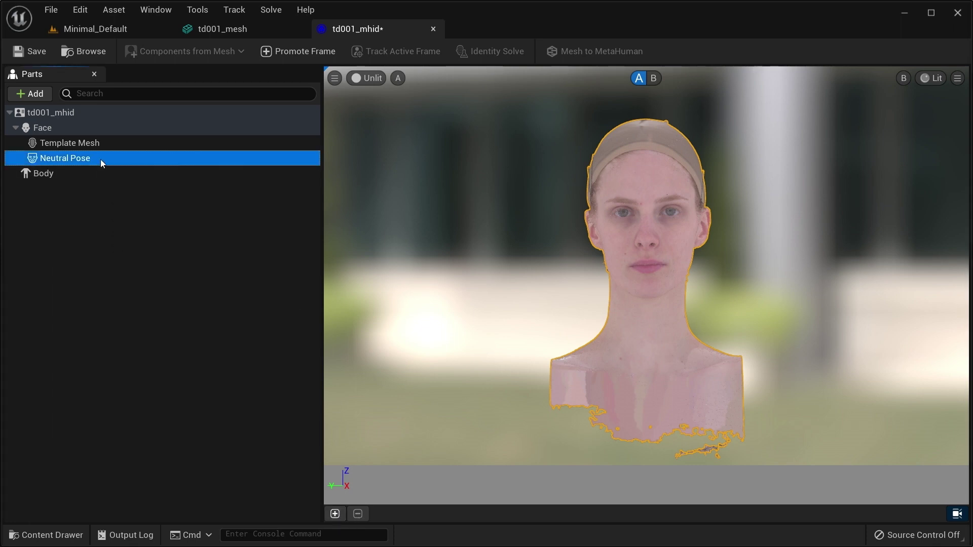
pyautogui.click(335, 79)
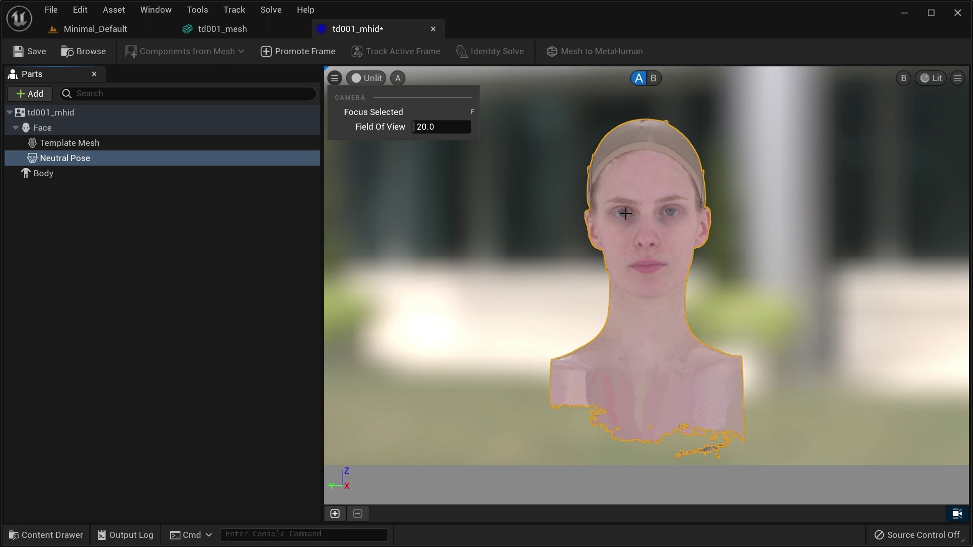
pyautogui.click(653, 231)
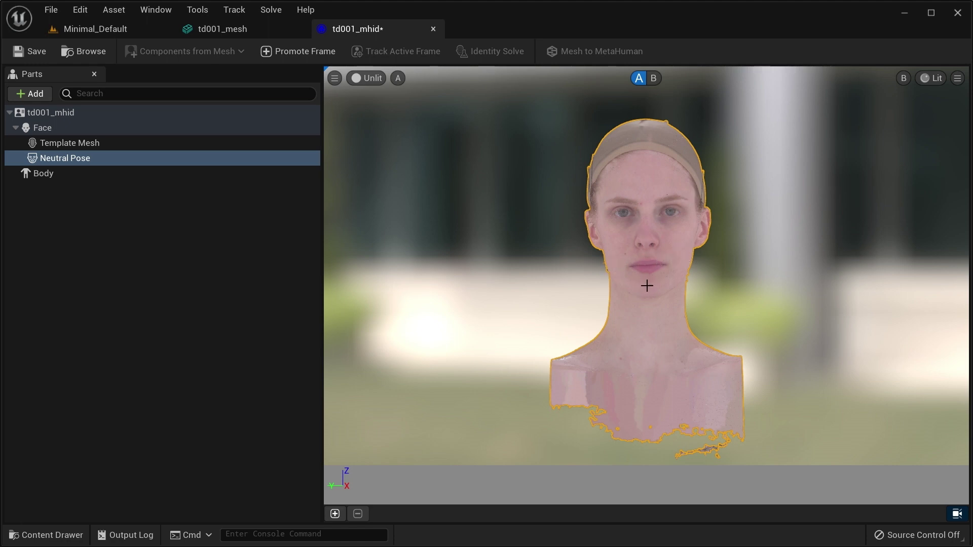
pyautogui.moveTo(654, 290); pyautogui.dragTo(654, 307, button='middle')
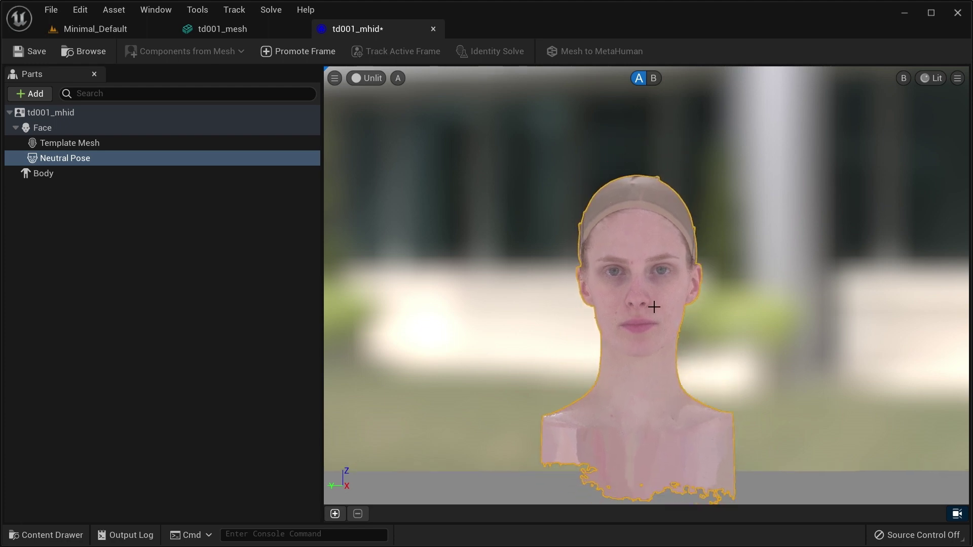
pyautogui.scroll(3, 653, 307)
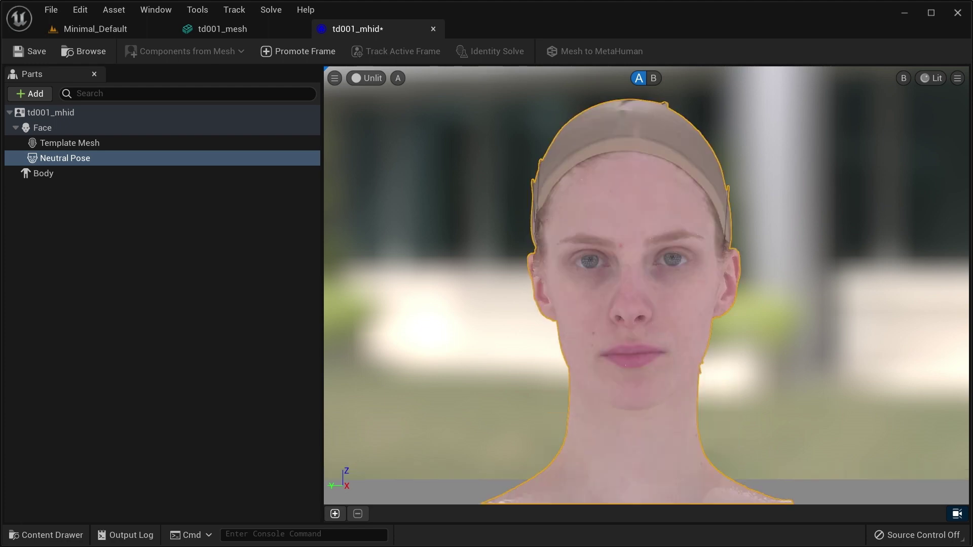
pyautogui.scroll(2, 675, 314)
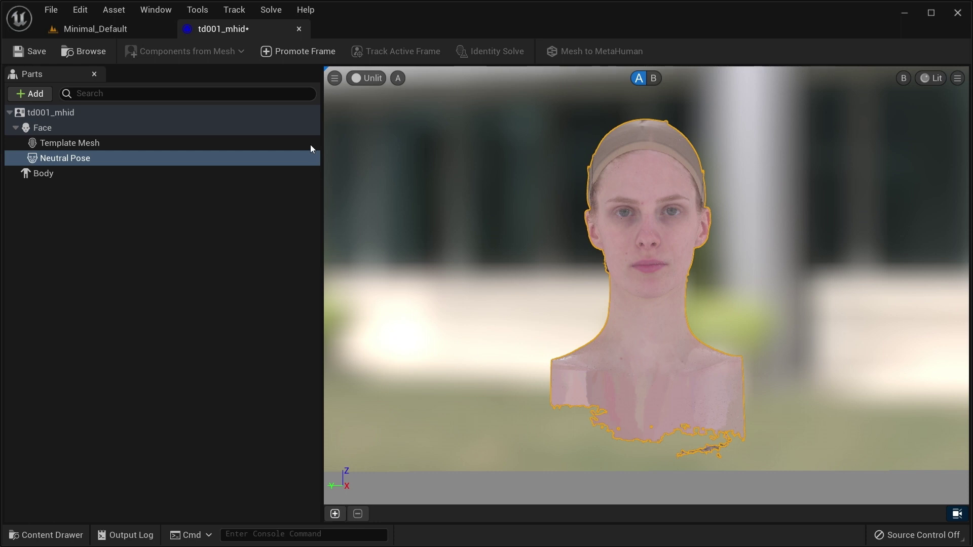
# Promote the current view as a frame named Front with Autotracking turned on.
pyautogui.click(310, 52)
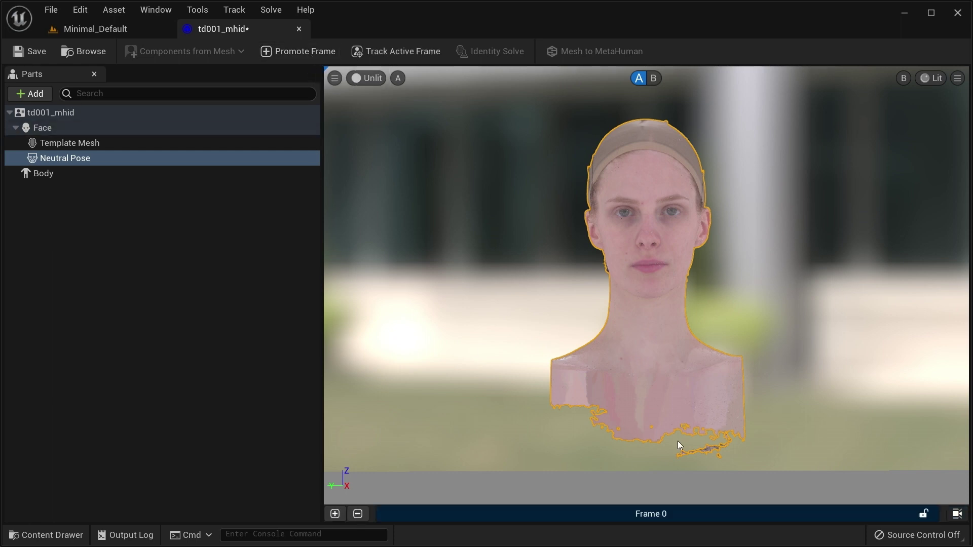
pyautogui.doubleClick(654, 515)
pyautogui.write('Front')
pyautogui.press('Return')
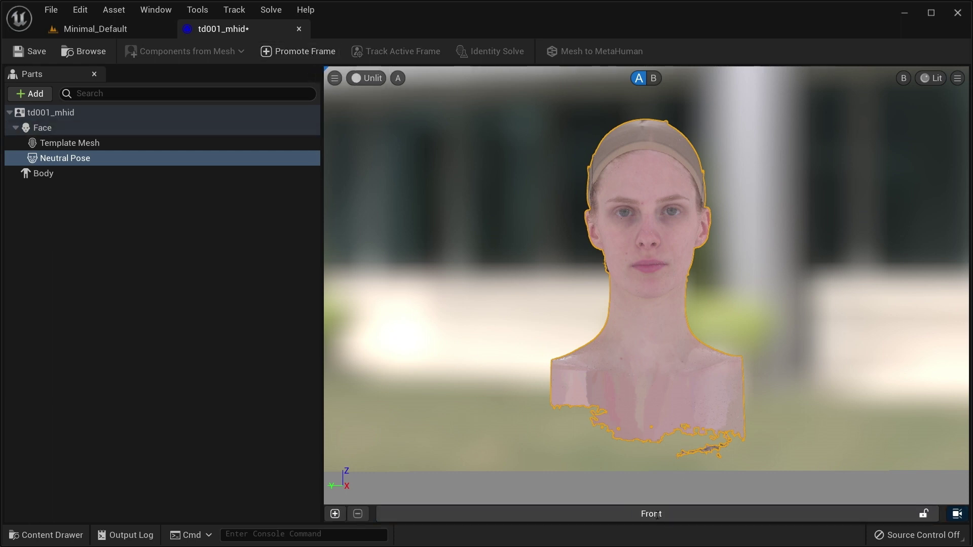
pyautogui.rightClick(685, 513)
pyautogui.click(715, 444)
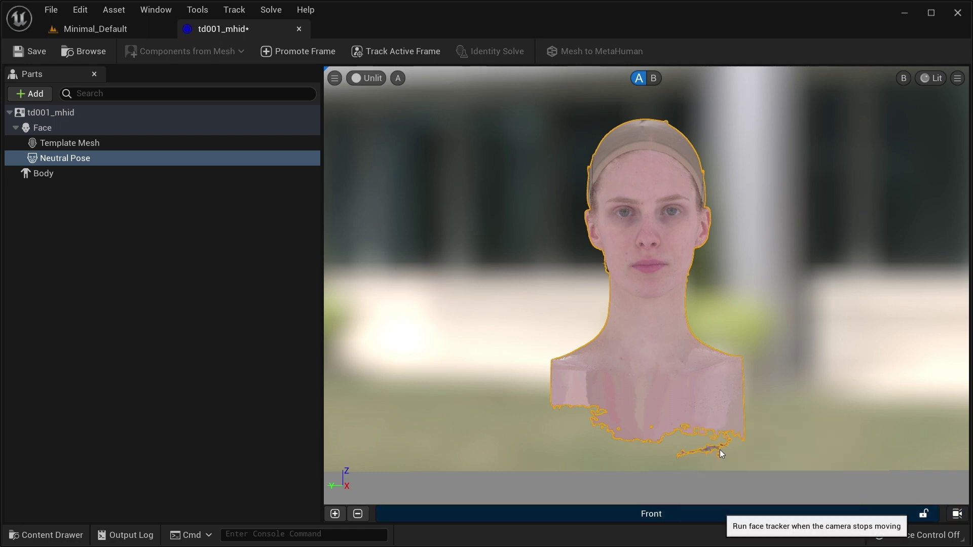
# Square the face to the camera and lock the Front frame's camera, keeping Unlit shading.
pyautogui.moveTo(673, 267); pyautogui.dragTo(673, 339, button='middle')
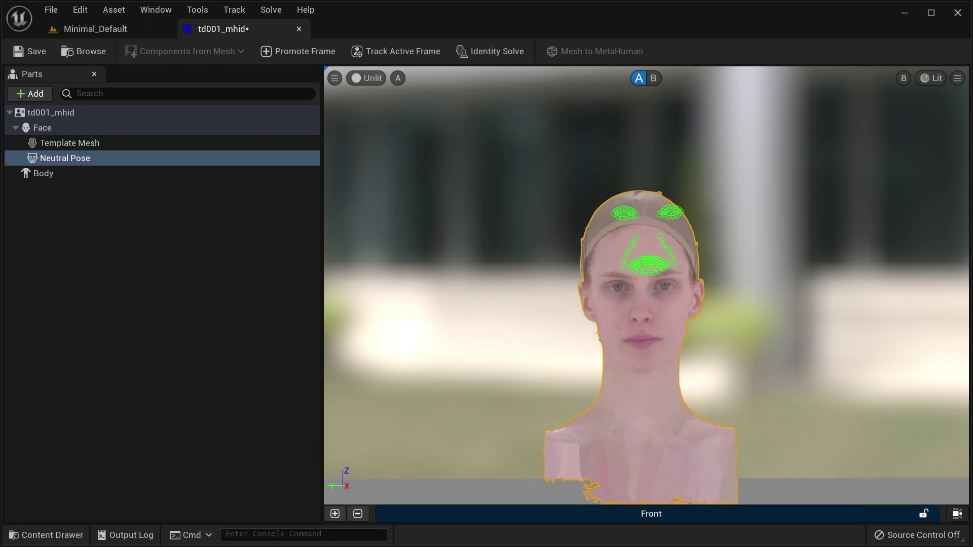
pyautogui.scroll(3, 688, 338)
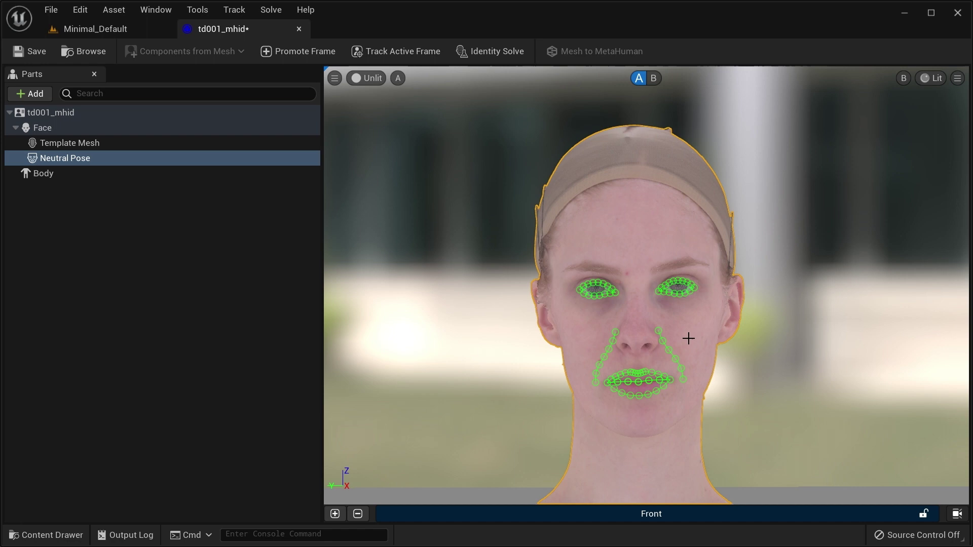
pyautogui.moveTo(685, 338)
pyautogui.mouseDown()
pyautogui.moveTo(720, 338)
pyautogui.moveTo(674, 339)
pyautogui.moveTo(684, 339)
pyautogui.mouseUp()
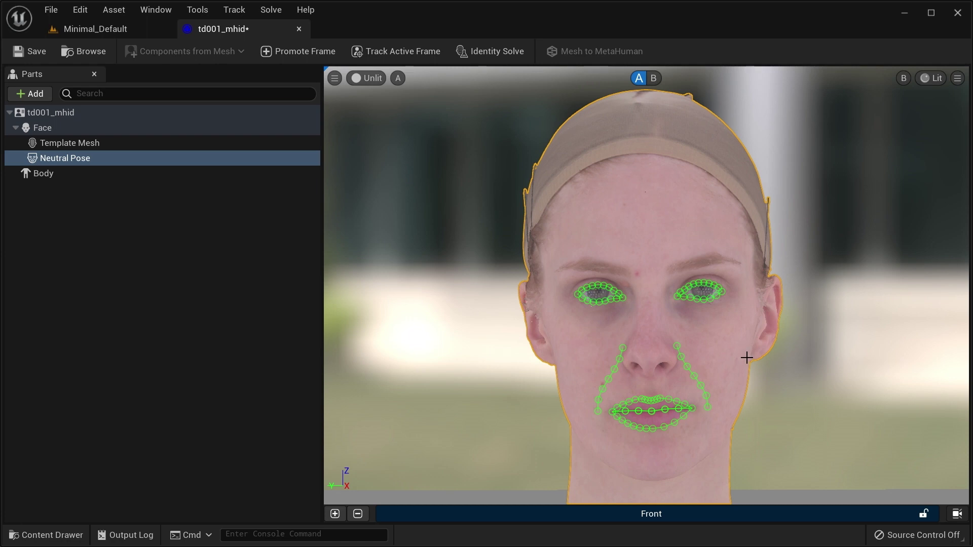
pyautogui.rightClick(720, 514)
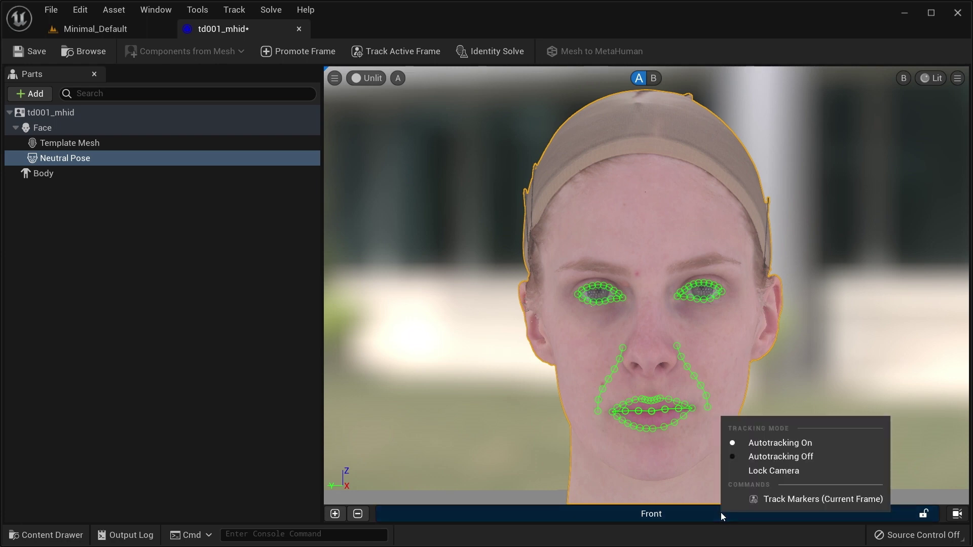
pyautogui.click(772, 470)
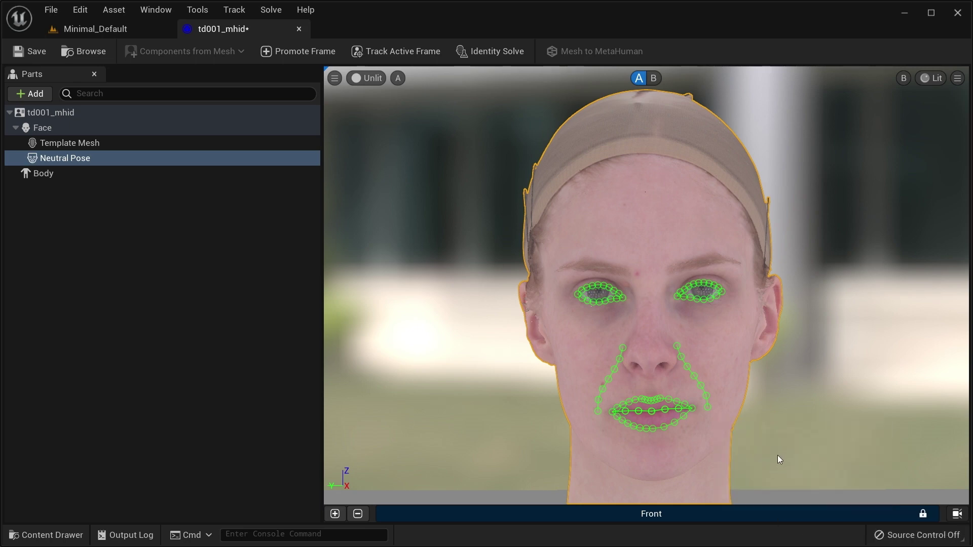
pyautogui.click(375, 81)
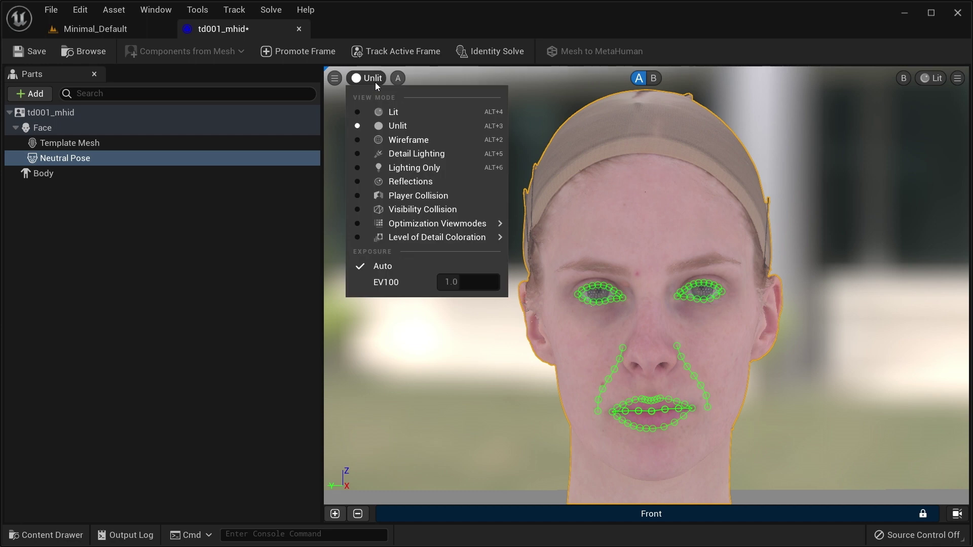
pyautogui.click(411, 131)
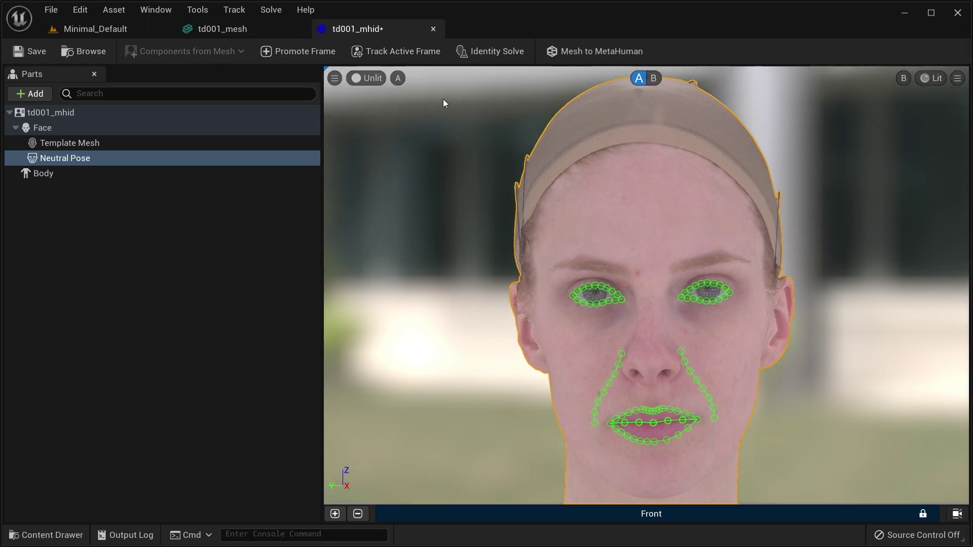
# Run Identity Solve, then overlay the Neutral Pose on the Template Mesh in view B.
pyautogui.click(490, 54)
pyautogui.click(956, 515)
pyautogui.moveTo(625, 363); pyautogui.dragTo(676, 336)
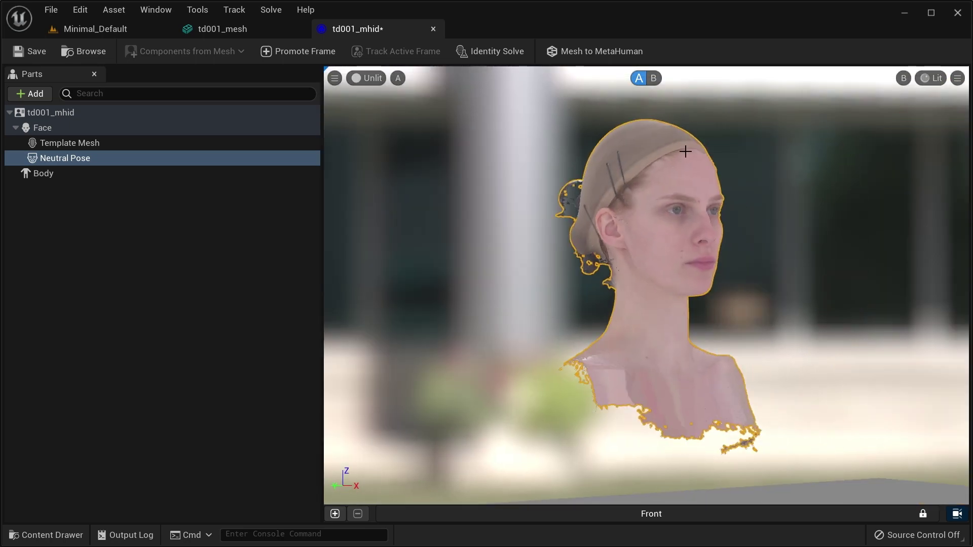
pyautogui.click(650, 78)
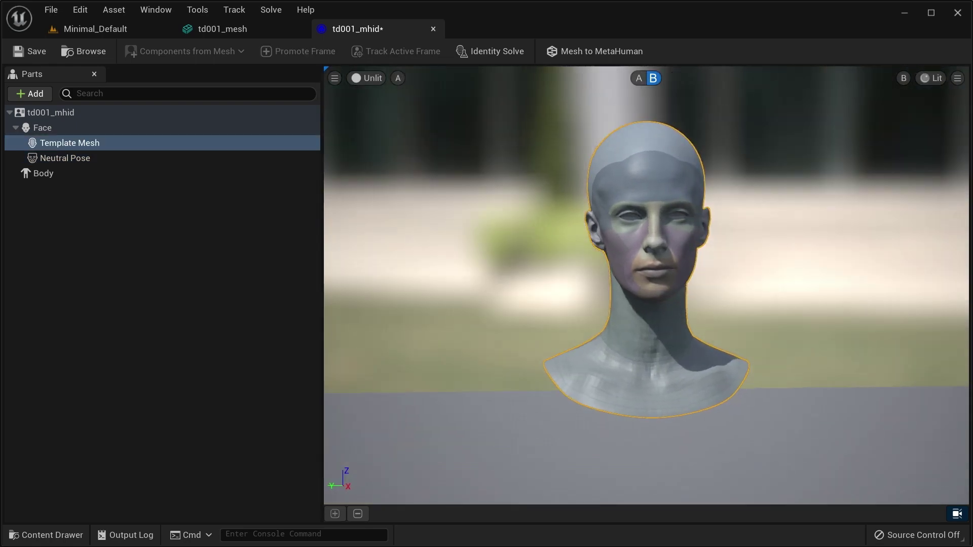
pyautogui.click(398, 78)
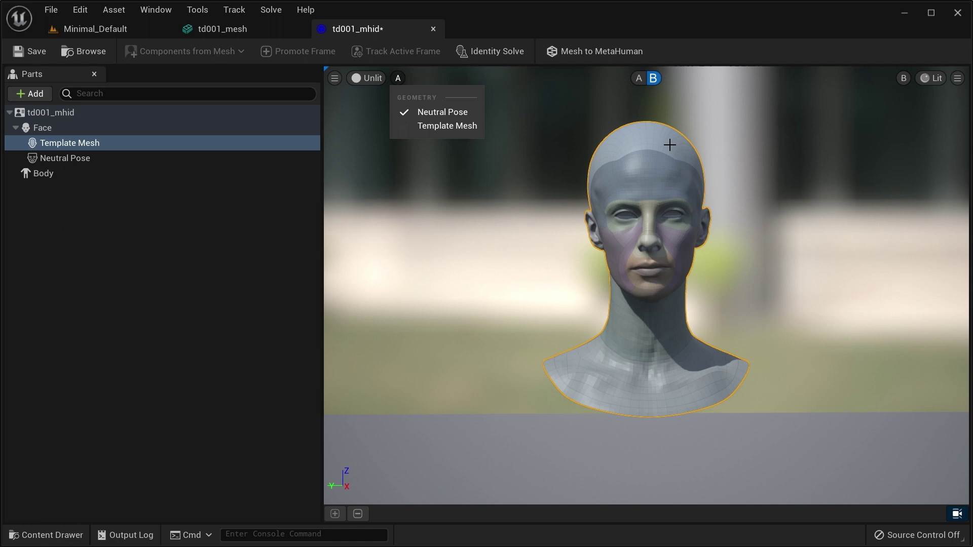
pyautogui.click(903, 78)
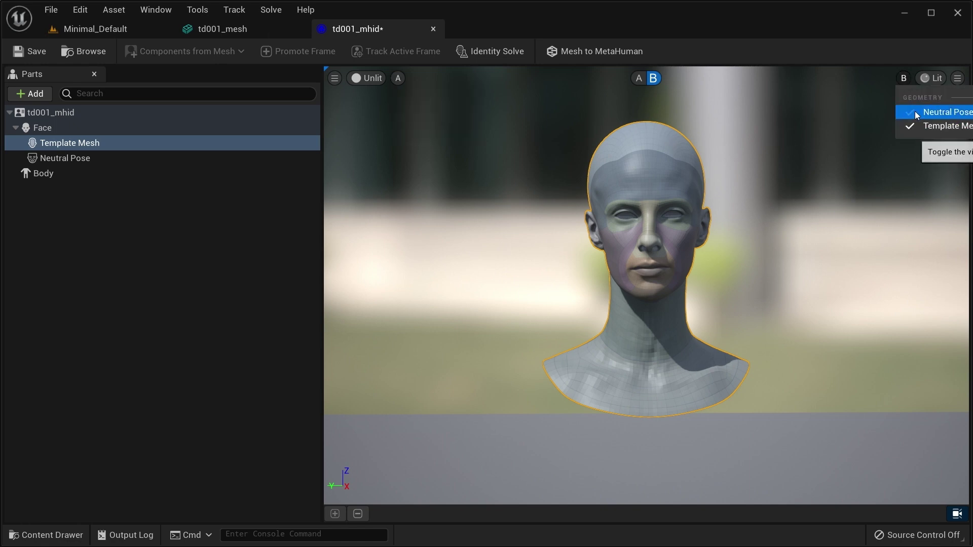
pyautogui.click(917, 113)
pyautogui.moveTo(664, 244); pyautogui.dragTo(608, 242)
# Set Body height to minimum and the fourth body type, then run Mesh to MetaHuman.
pyautogui.click(253, 157)
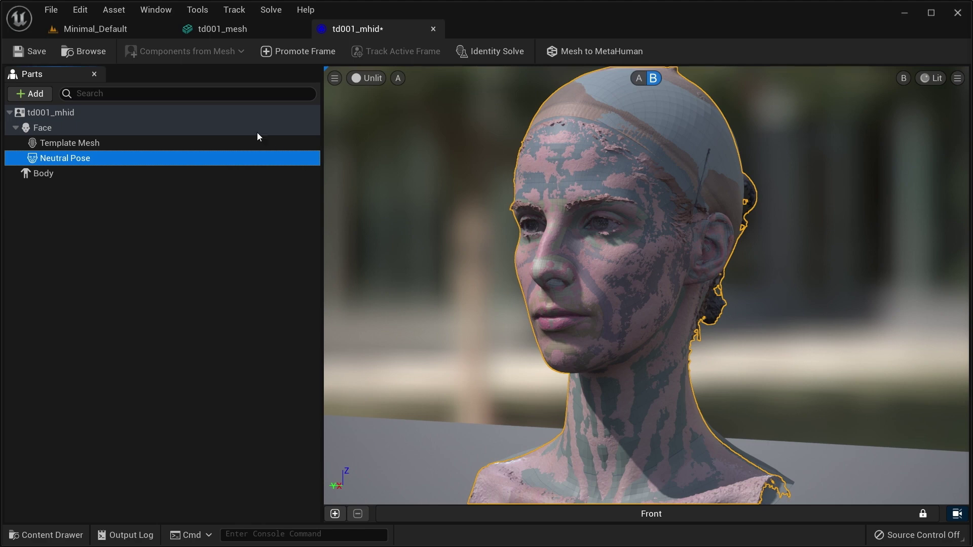
pyautogui.click(165, 10)
pyautogui.click(185, 58)
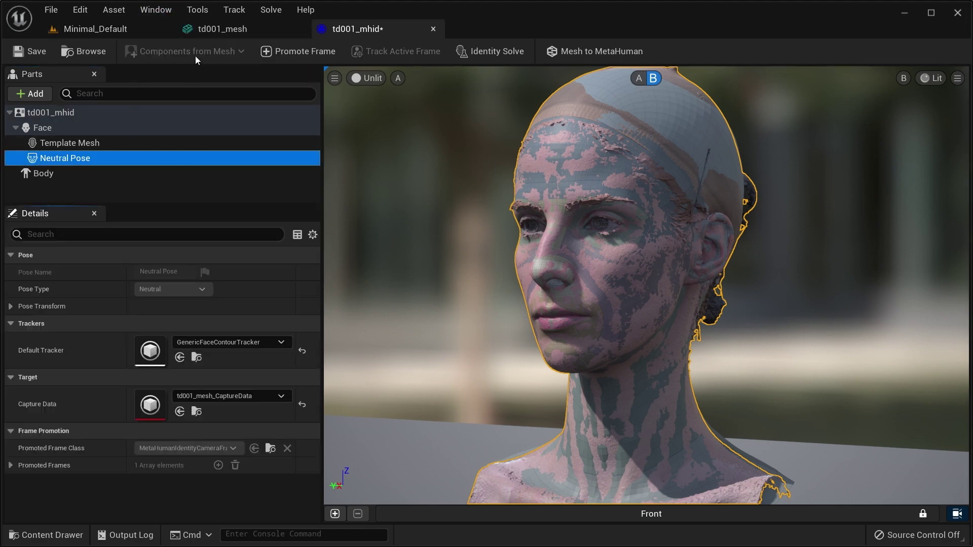
pyautogui.click(45, 173)
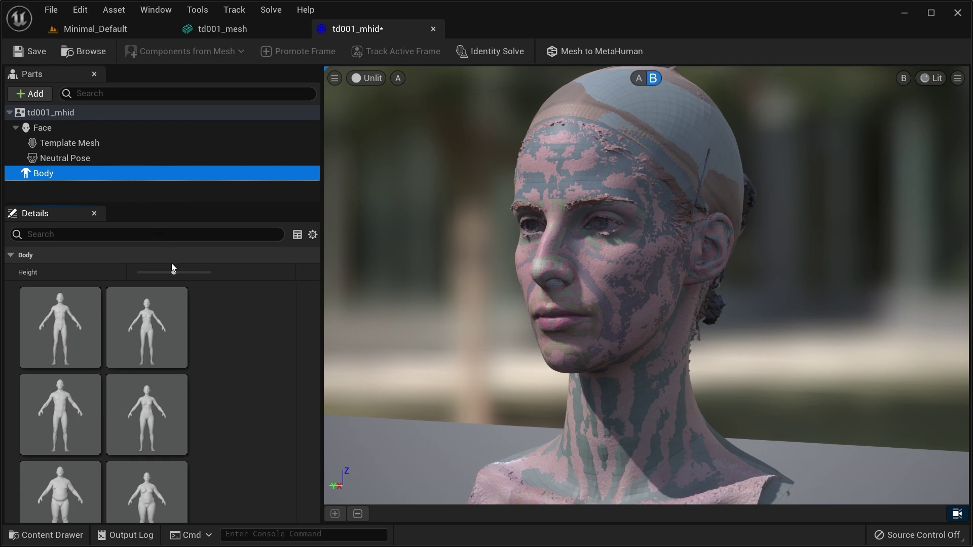
pyautogui.moveTo(173, 273); pyautogui.dragTo(139, 272)
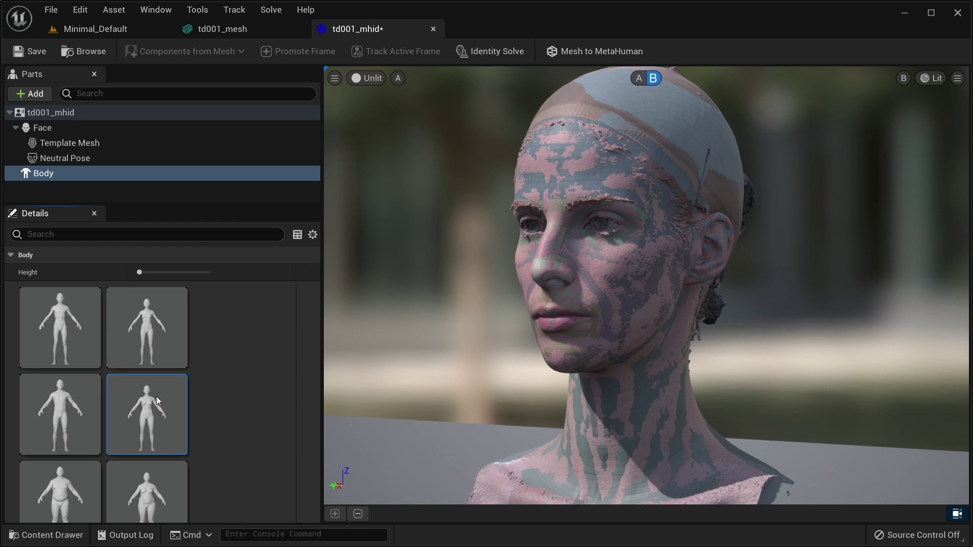
pyautogui.click(156, 396)
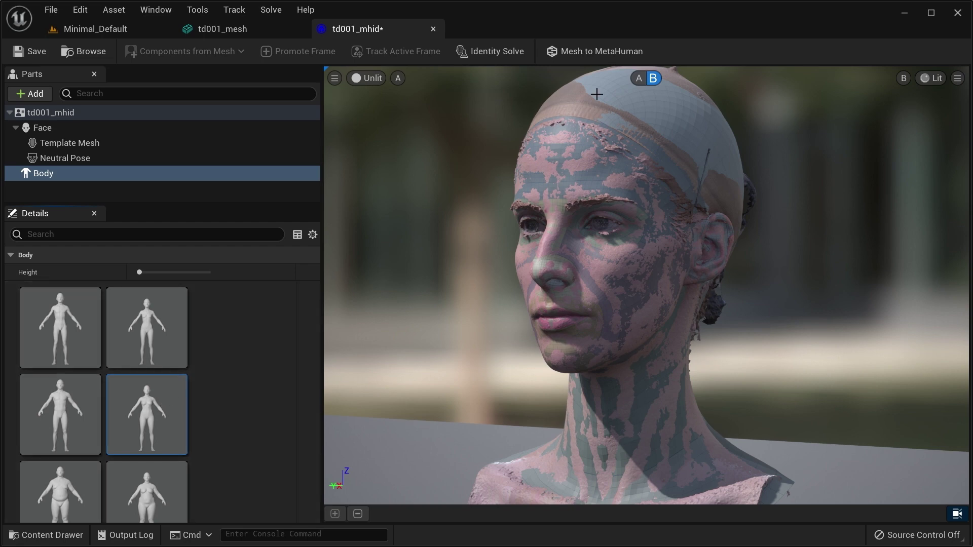
pyautogui.click(600, 52)
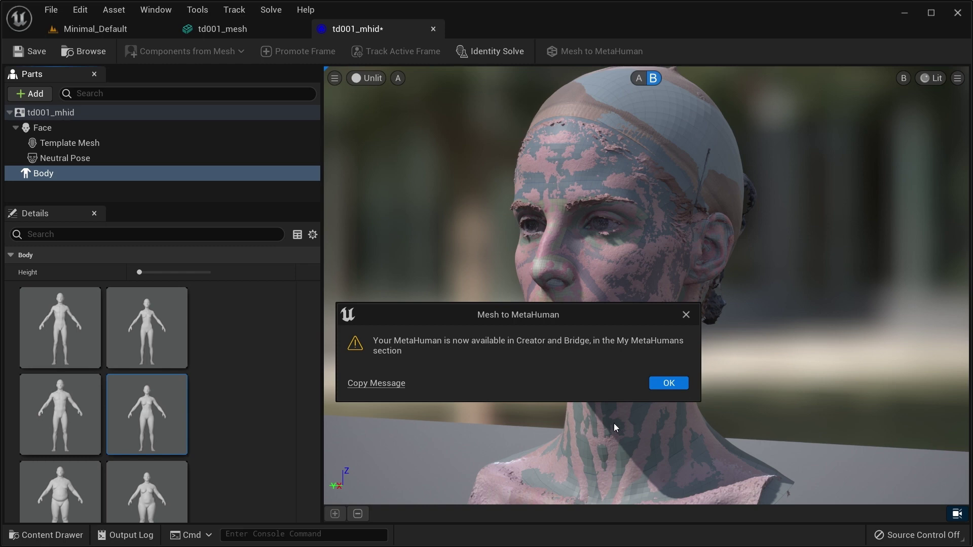
pyautogui.click(669, 383)
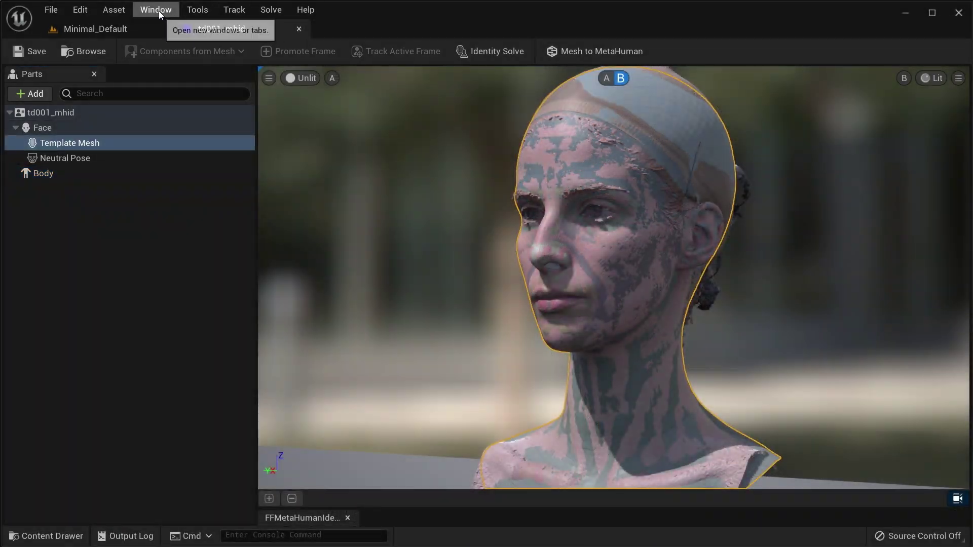
# Open Quixel Bridge's MetaHumans category and show My MetaHumans with td001_mhid.
pyautogui.click(158, 11)
pyautogui.click(186, 241)
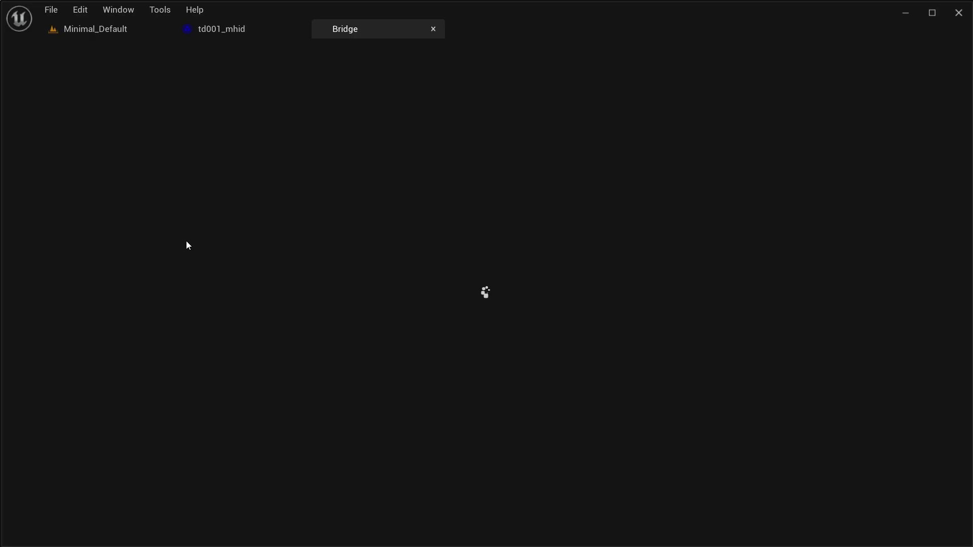
pyautogui.click(25, 162)
pyautogui.click(113, 103)
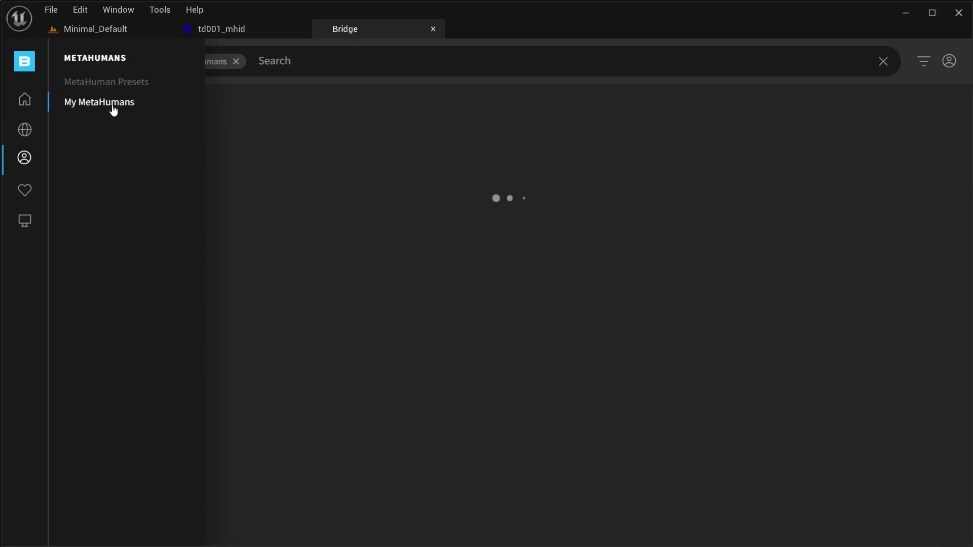
pyautogui.moveTo(158, 199)
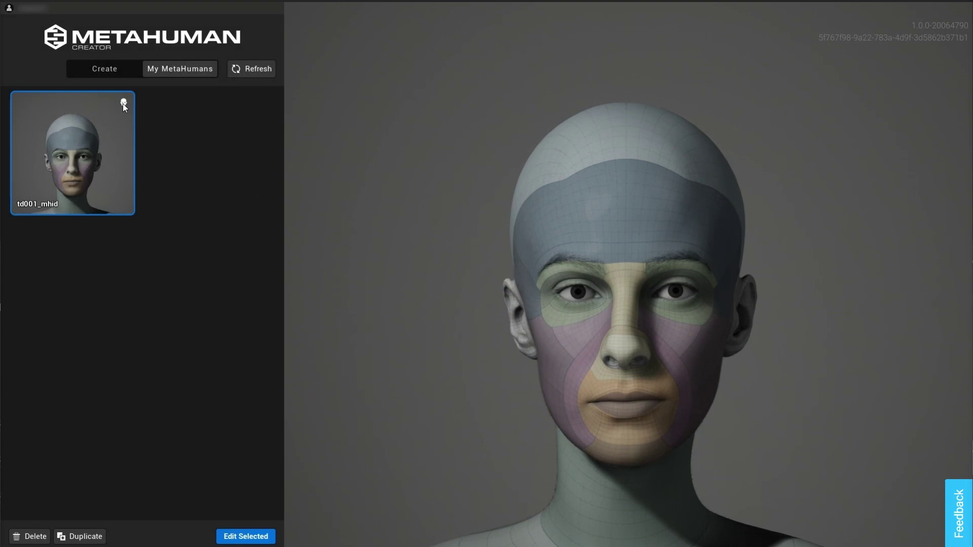
# Open td001_mhid for editing, stop the preview animation, and show its Custom Mesh settings (Overall Influence 1.0).
pyautogui.moveTo(123, 105)
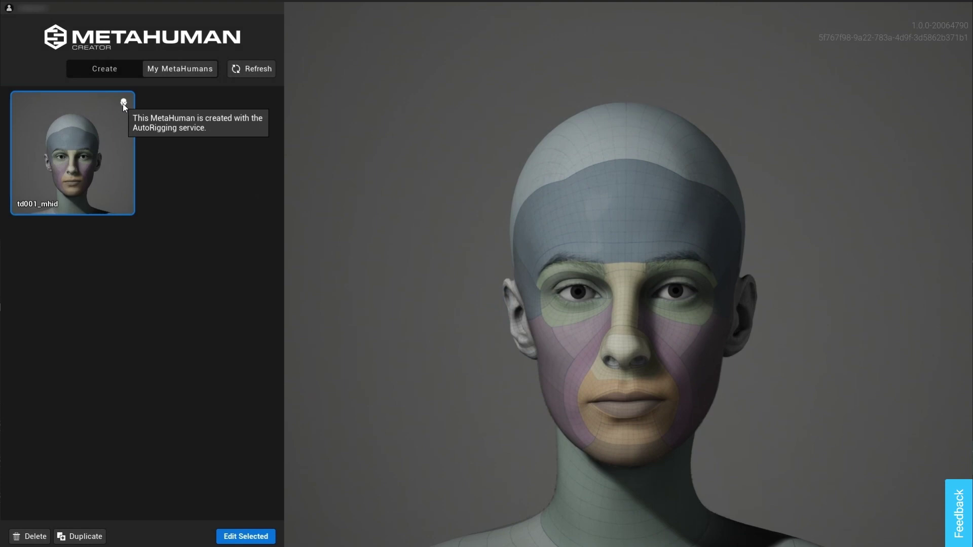
pyautogui.click(237, 536)
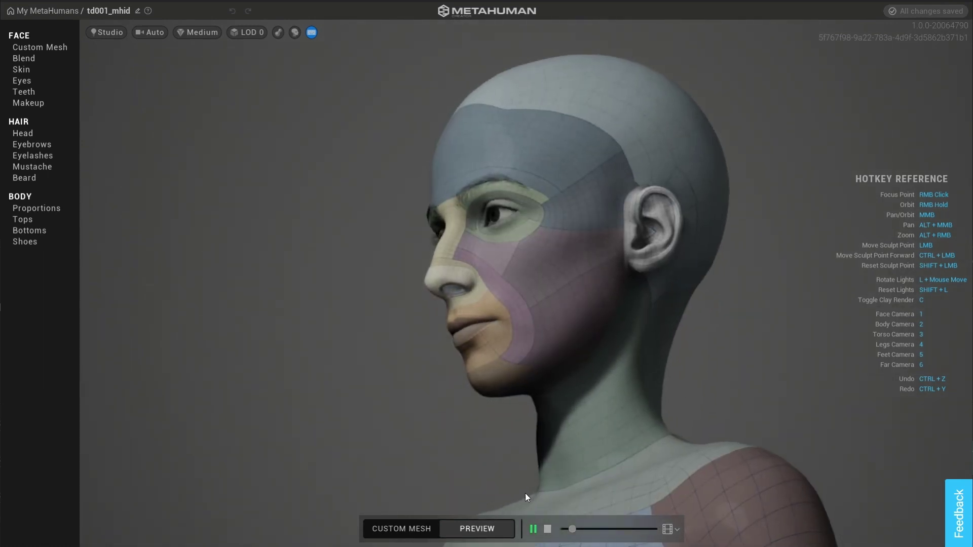
pyautogui.click(547, 530)
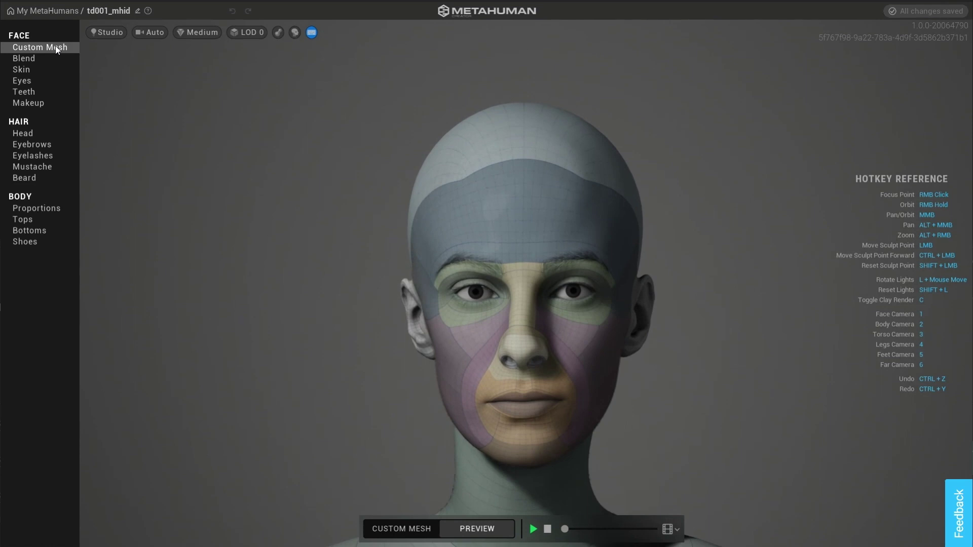
pyautogui.click(55, 47)
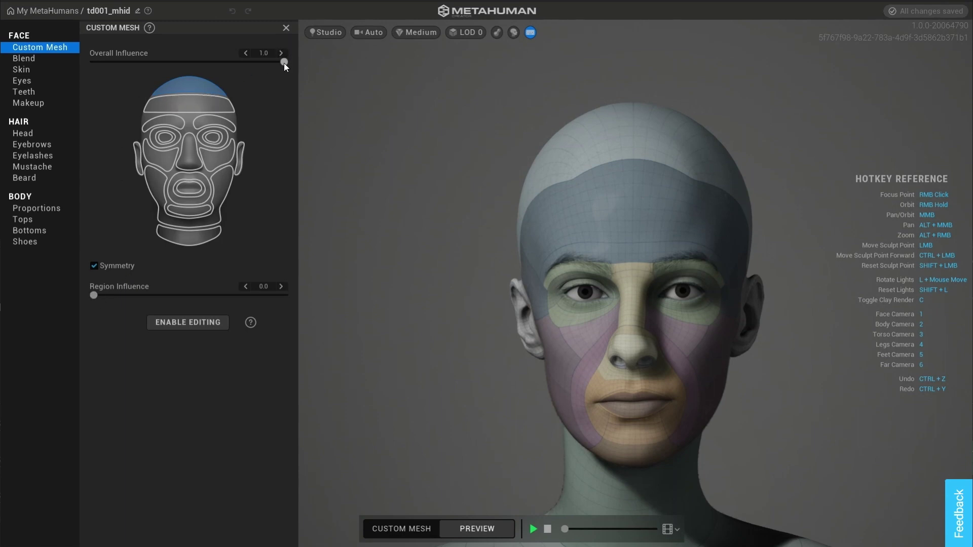
pyautogui.moveTo(284, 63); pyautogui.dragTo(37, 81)
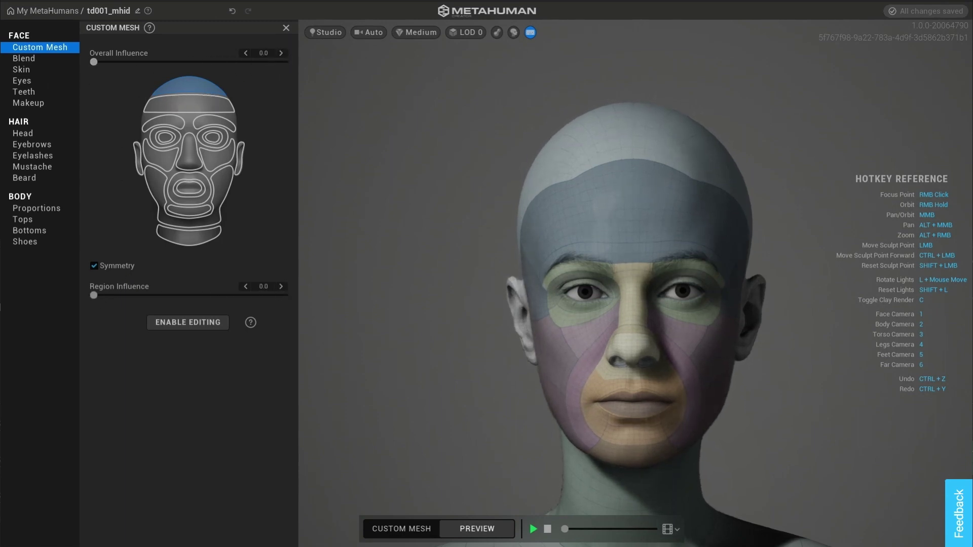
pyautogui.click(227, 61)
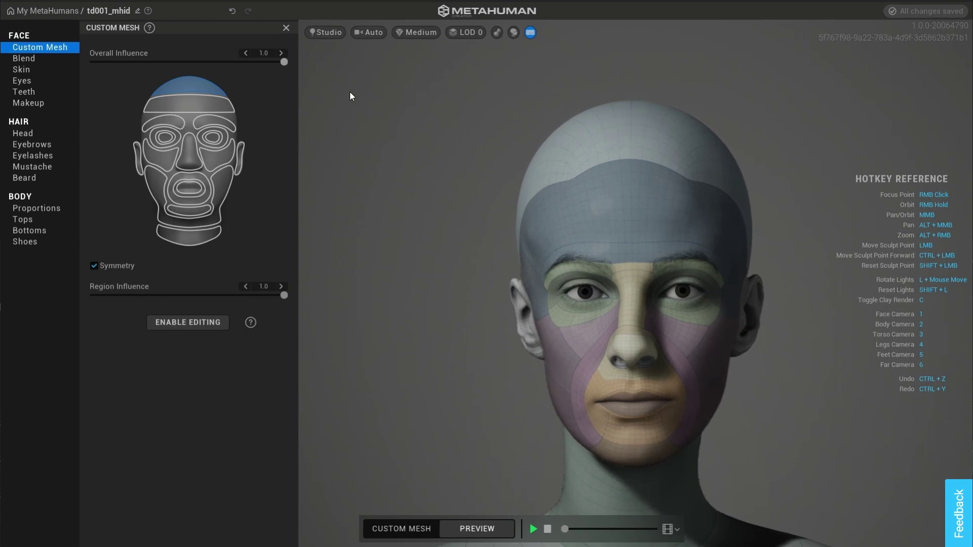
pyautogui.hotkey('ctrl', 'z')
pyautogui.hotkey('ctrl', 'z')
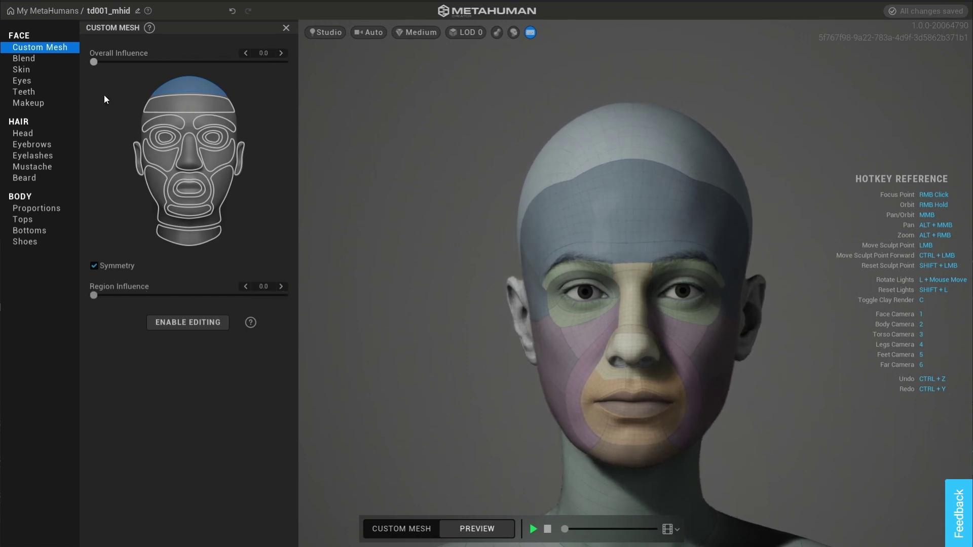
pyautogui.click(187, 106)
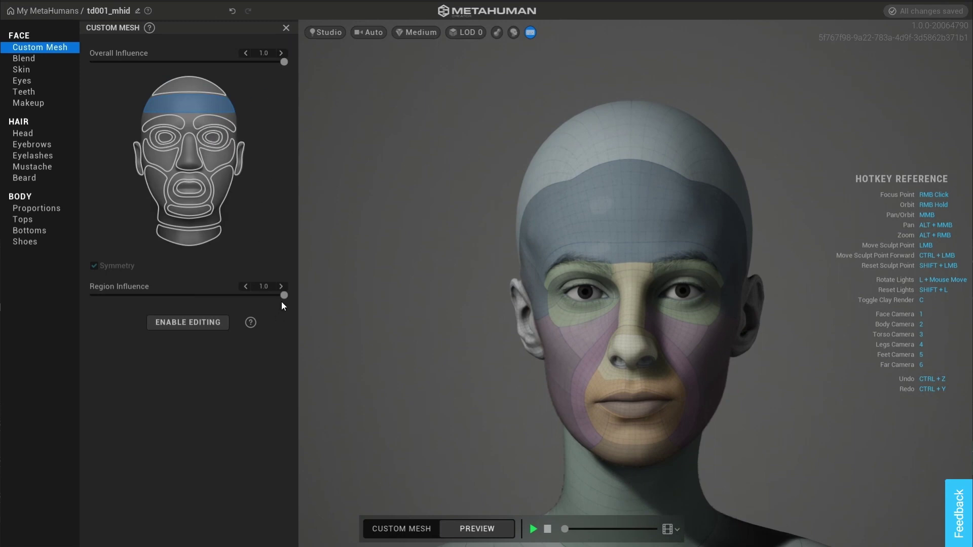
pyautogui.moveTo(283, 295); pyautogui.dragTo(377, 288)
pyautogui.click(215, 185)
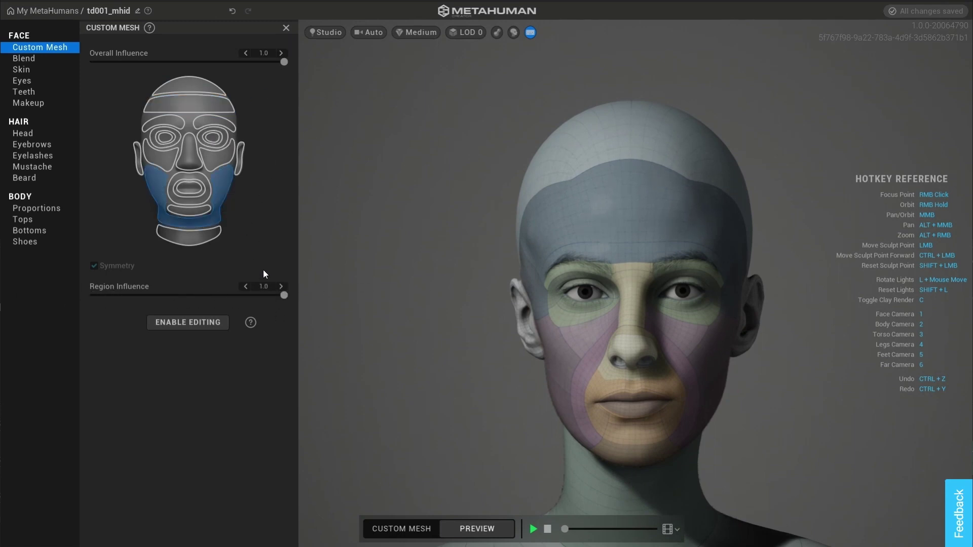
pyautogui.moveTo(283, 295)
pyautogui.mouseDown()
pyautogui.moveTo(94, 296)
pyautogui.moveTo(276, 299)
pyautogui.mouseUp()
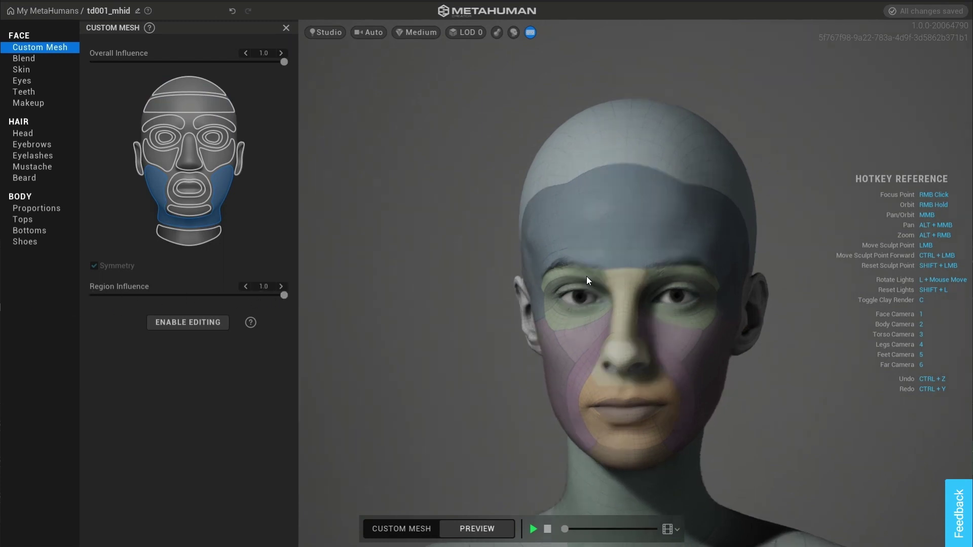
pyautogui.moveTo(586, 280); pyautogui.dragTo(567, 240, button='right')
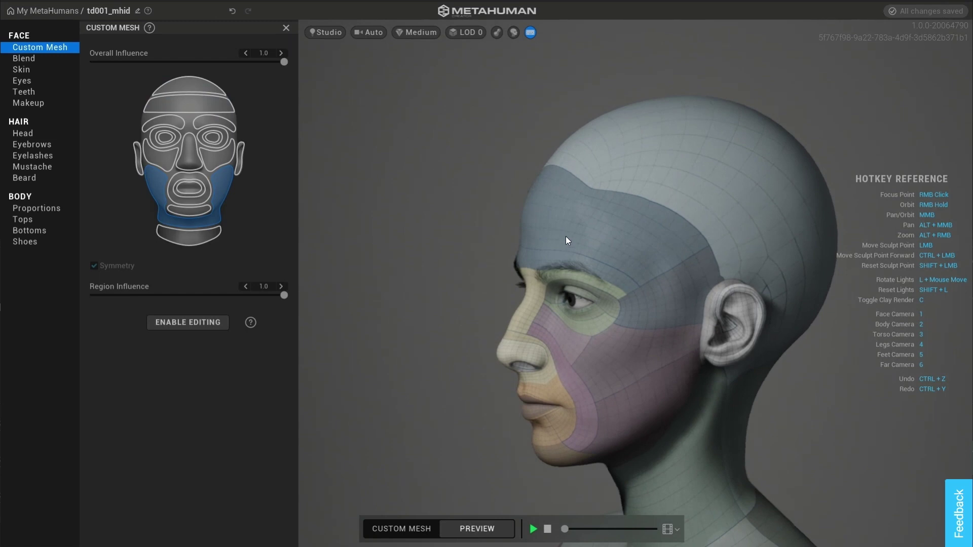
pyautogui.scroll(4, 576, 202)
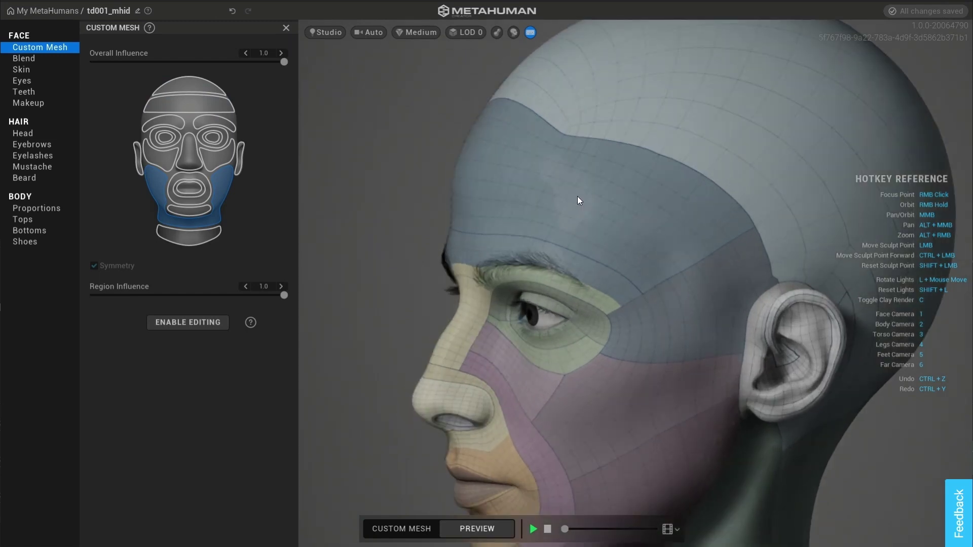
pyautogui.moveTo(578, 169); pyautogui.dragTo(590, 260, button='middle')
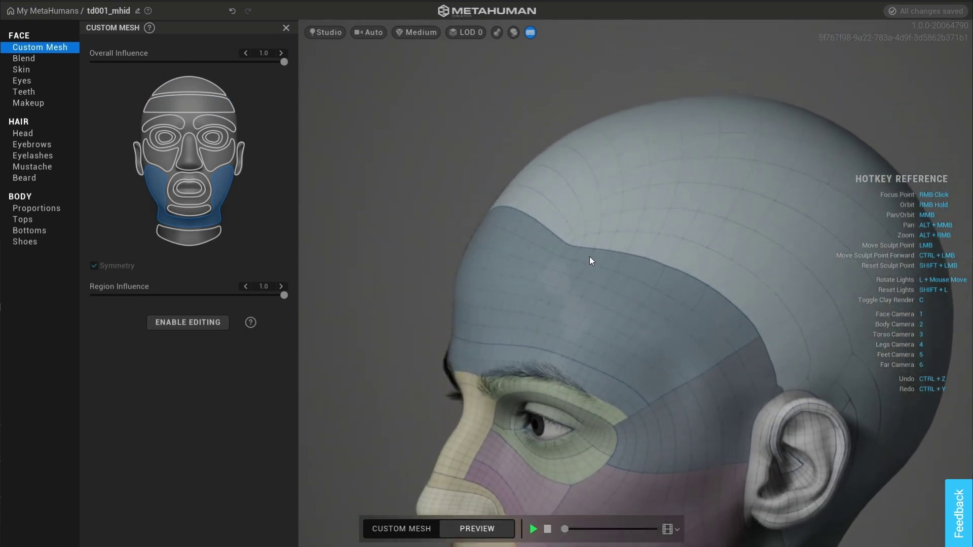
# Set Region Influence to 0.0 on the Forehead and 0.3 on the Skull.
pyautogui.click(202, 105)
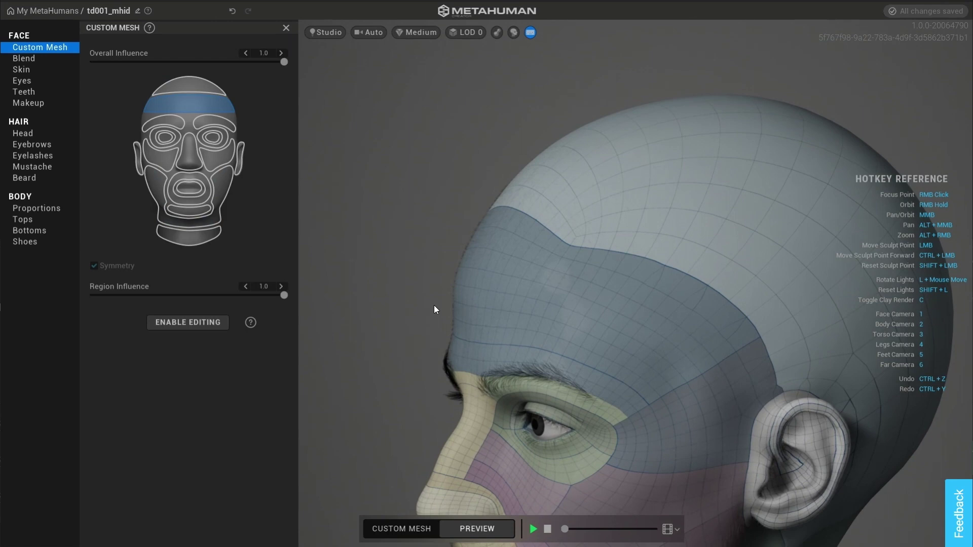
pyautogui.moveTo(283, 295); pyautogui.dragTo(94, 296)
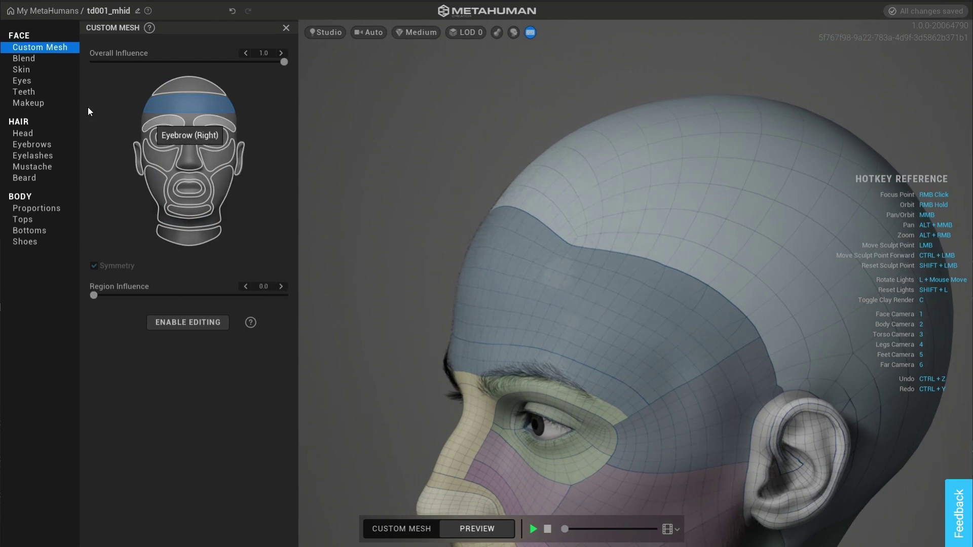
pyautogui.click(187, 107)
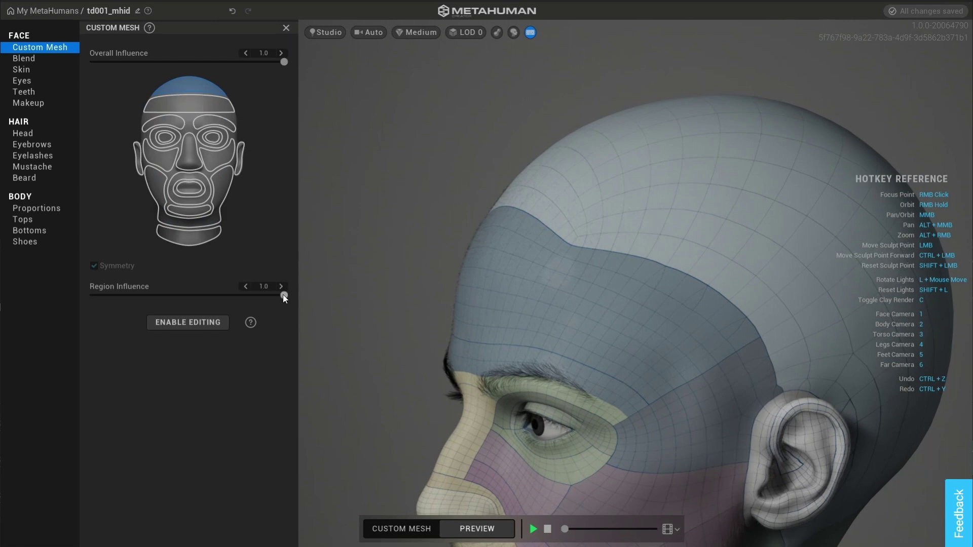
pyautogui.moveTo(283, 296)
pyautogui.mouseDown()
pyautogui.moveTo(94, 295)
pyautogui.moveTo(390, 292)
pyautogui.mouseUp()
pyautogui.moveTo(247, 291)
pyautogui.mouseDown()
pyautogui.moveTo(66, 300)
pyautogui.moveTo(151, 296)
pyautogui.mouseUp()
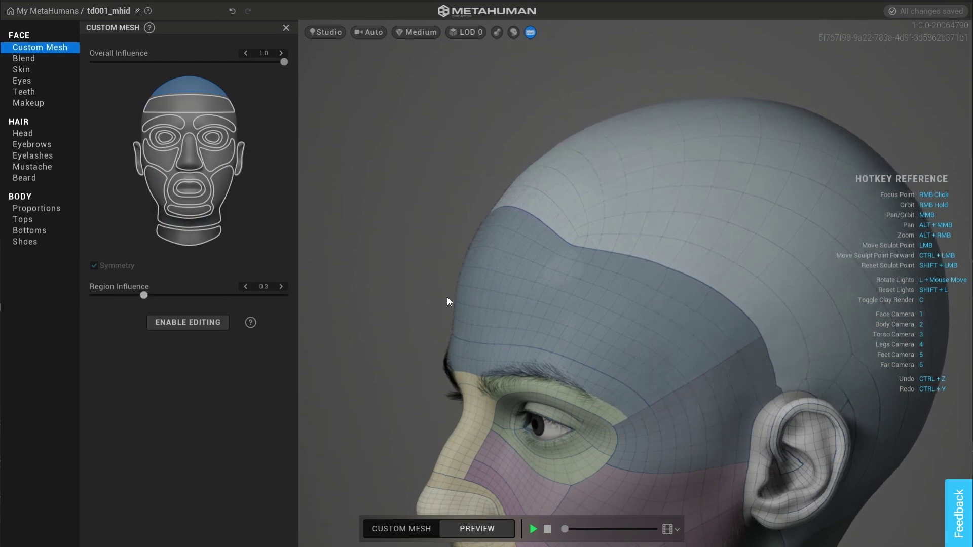
# Select the nose region from a side view and compare its influence, leaving it at 1.0.
pyautogui.moveTo(594, 291); pyautogui.dragTo(552, 152, button='right')
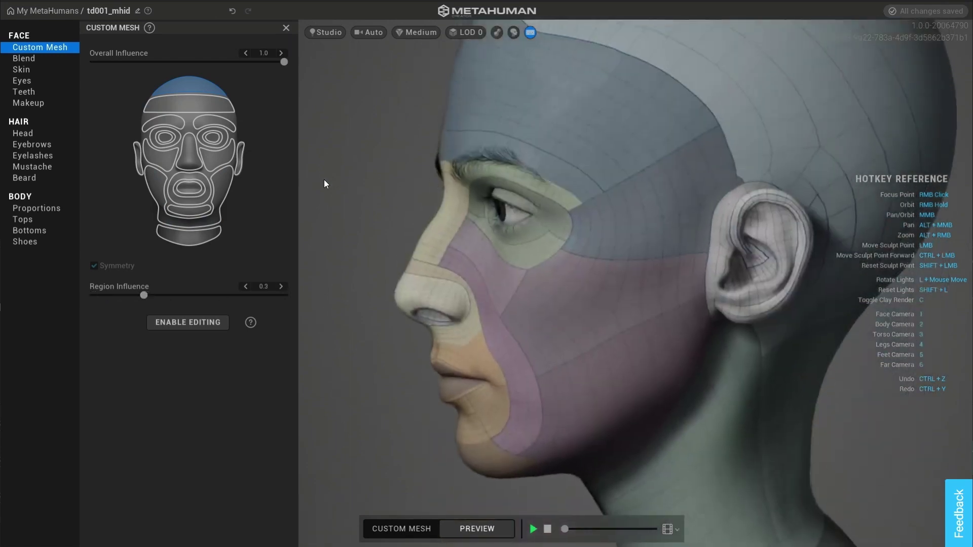
pyautogui.click(190, 156)
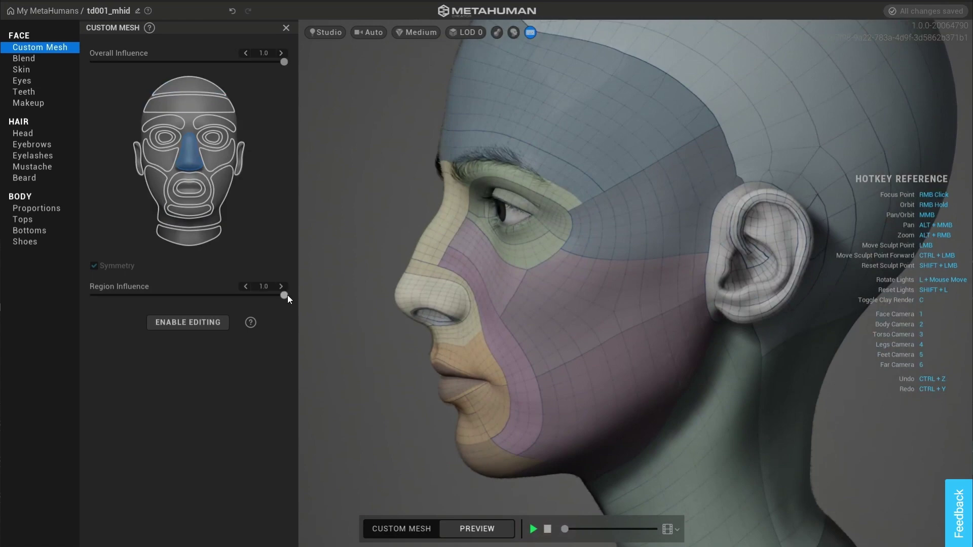
pyautogui.moveTo(285, 295); pyautogui.dragTo(409, 290)
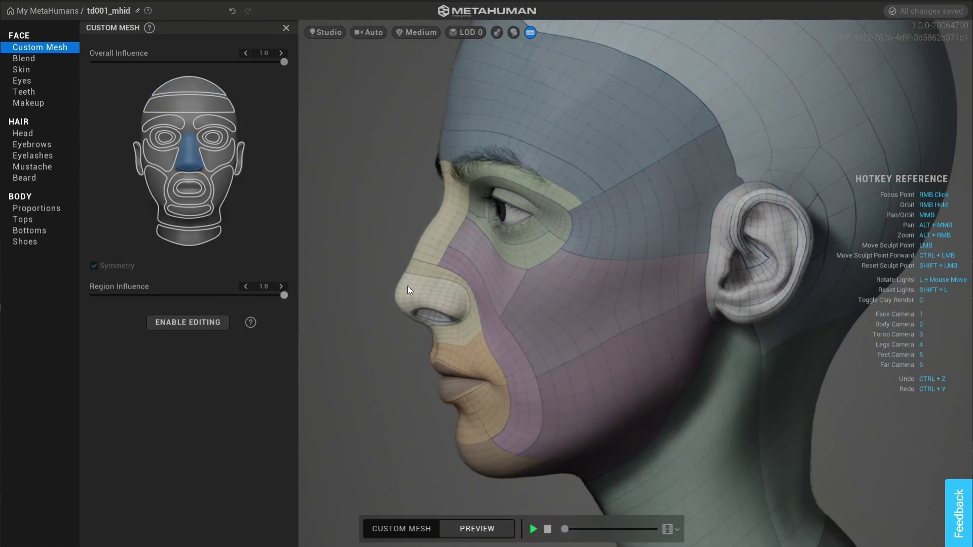